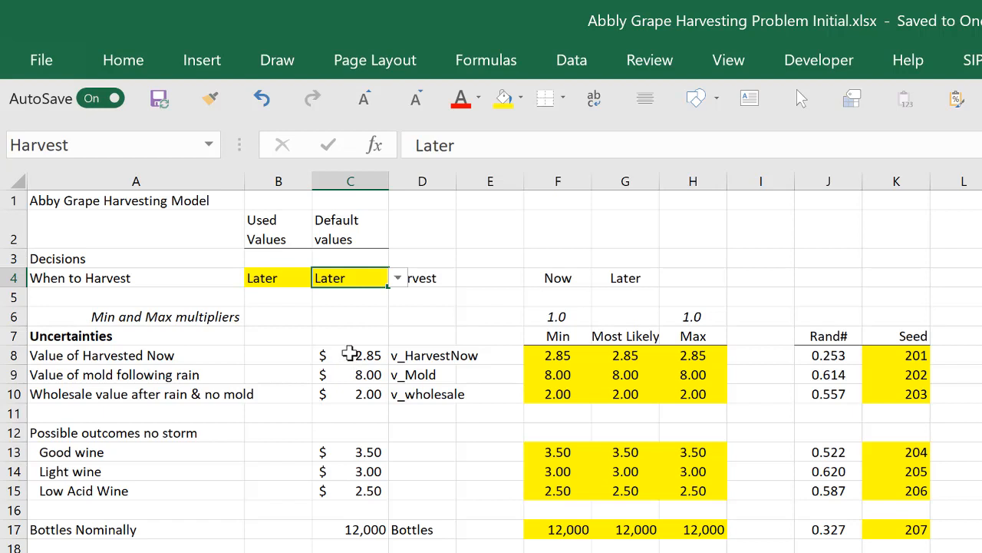
Examine the Value of Harvested Now, Storm and Mold formulas and the mold probability and volume inputs in C22 and C24
{"action": "left_click", "coordinate": [349, 354]}
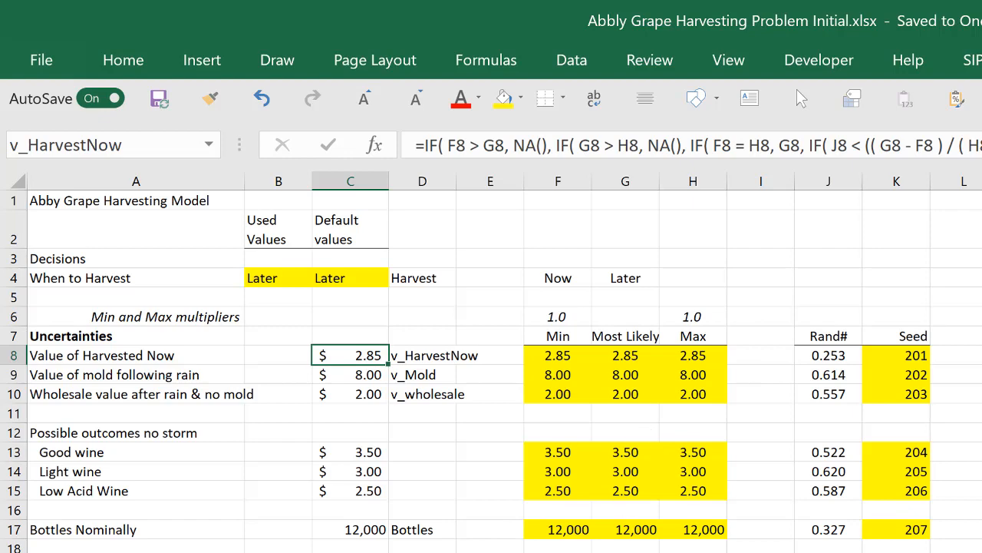
{"action": "scroll", "coordinate": [645, 433], "scroll_direction": "down", "scroll_amount": 2}
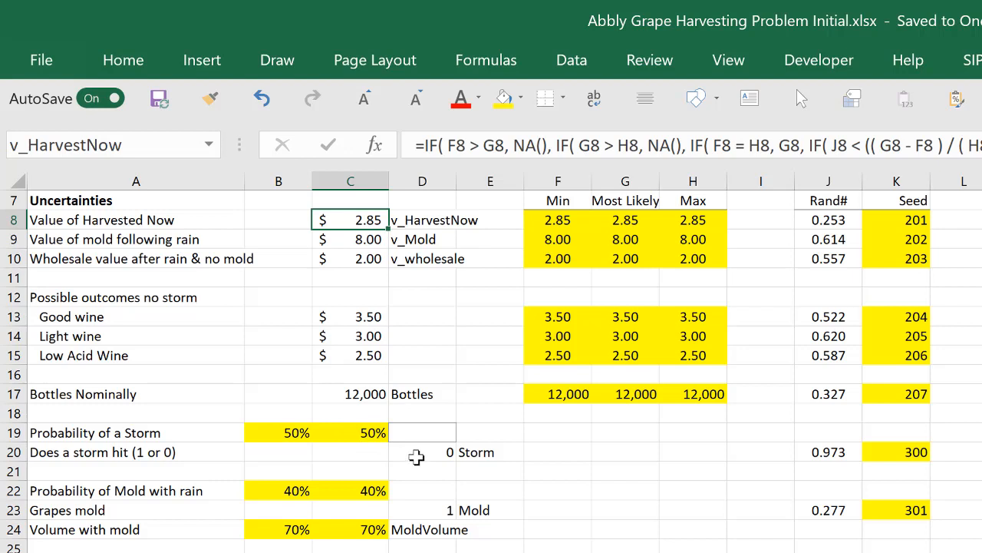
{"action": "left_click", "coordinate": [415, 455]}
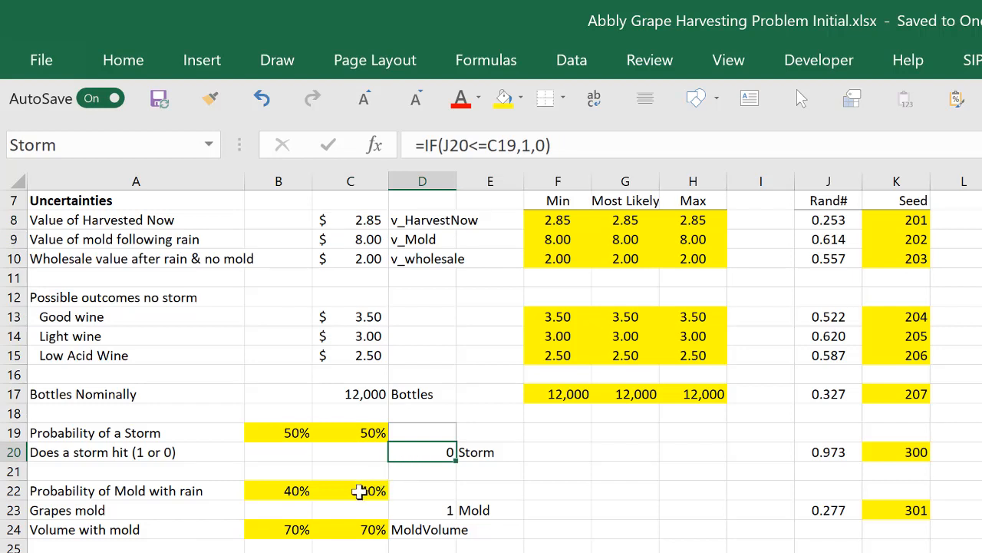
{"action": "left_click", "coordinate": [359, 492]}
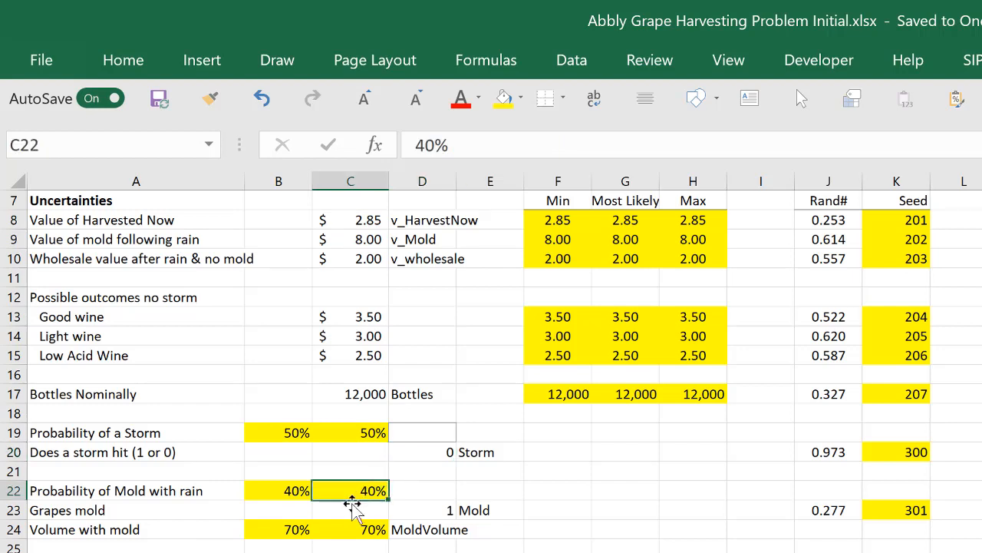
{"action": "left_click", "coordinate": [415, 513]}
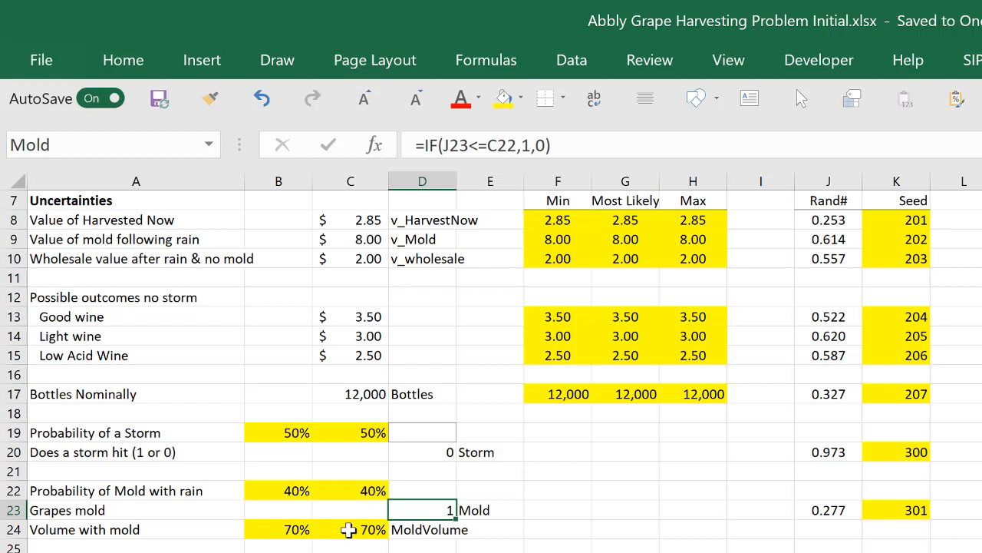
{"action": "left_click", "coordinate": [349, 529]}
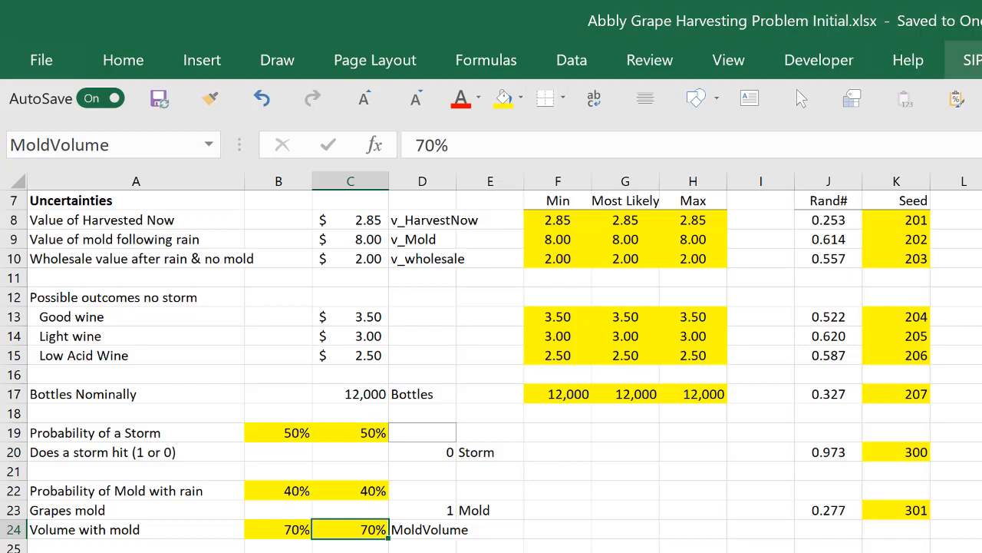
Open the SIPmath trial info, move its dialog clear of the model, and advance the viewed trial one by one to 42
{"action": "left_click", "coordinate": [969, 60]}
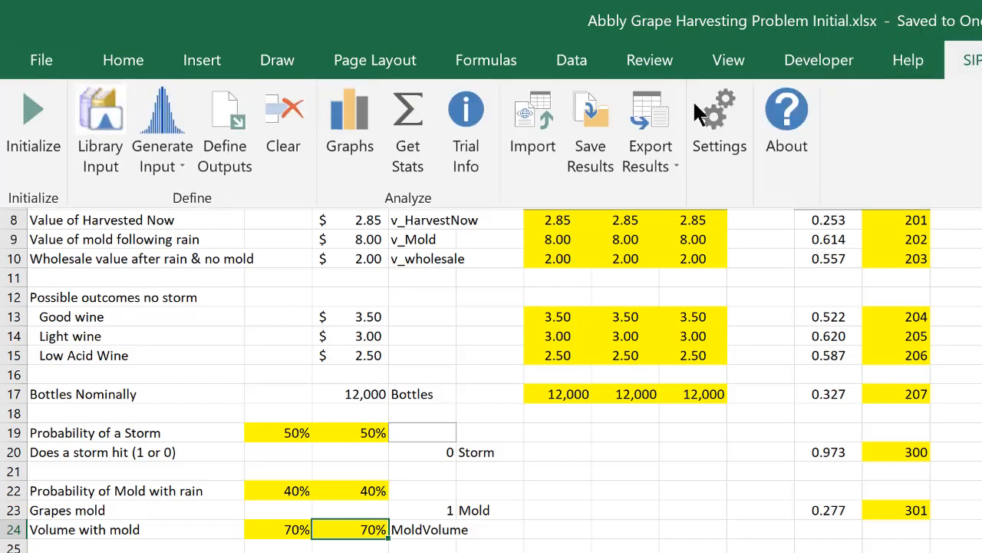
{"action": "left_click", "coordinate": [478, 111]}
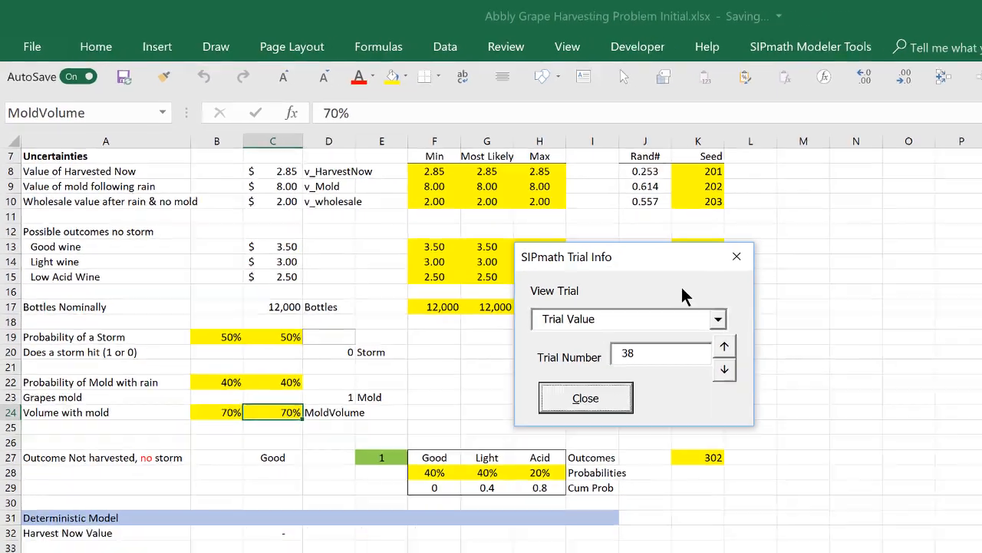
{"action": "left_click_drag", "start_coordinate": [693, 253], "coordinate": [934, 235]}
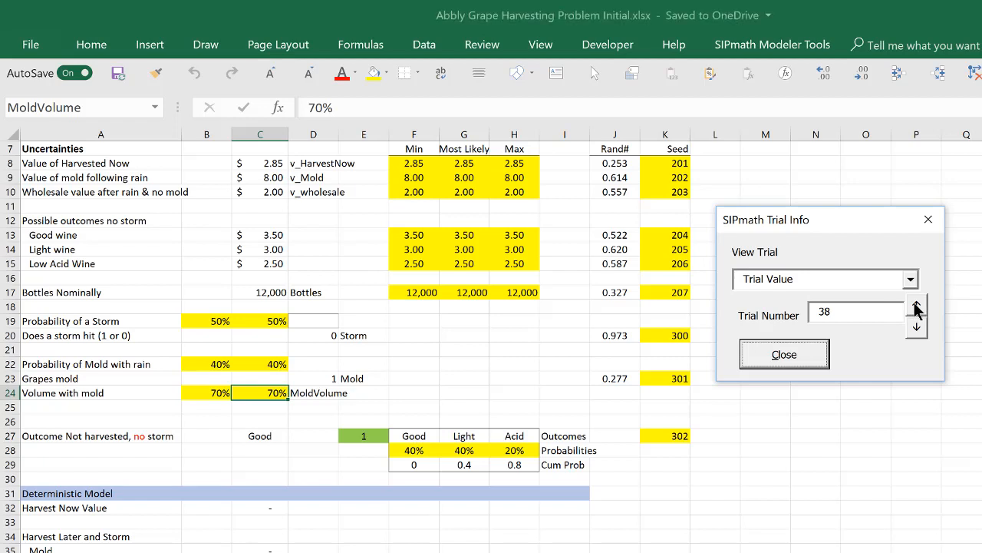
{"action": "left_click", "coordinate": [917, 307]}
{"action": "left_click", "coordinate": [917, 307]}
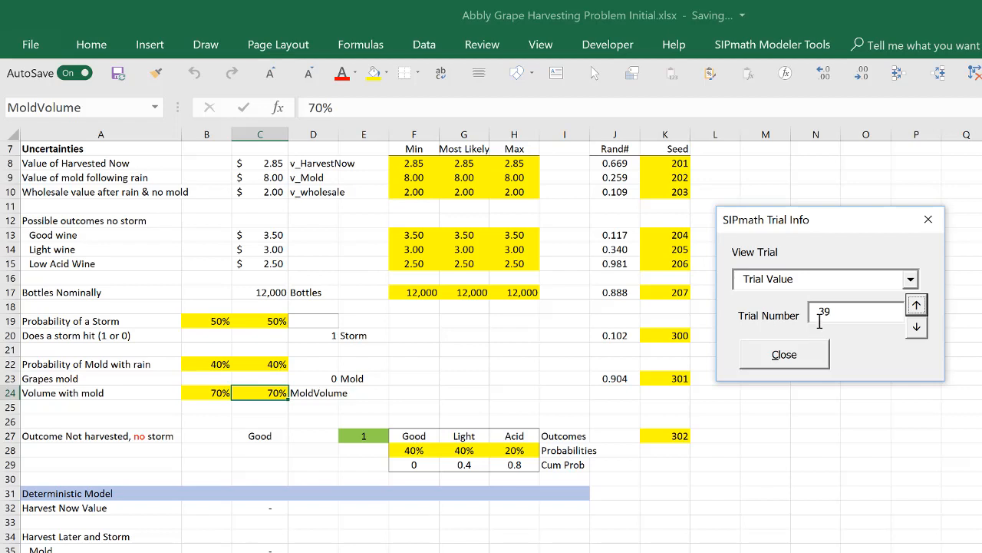
{"action": "left_click", "coordinate": [917, 306]}
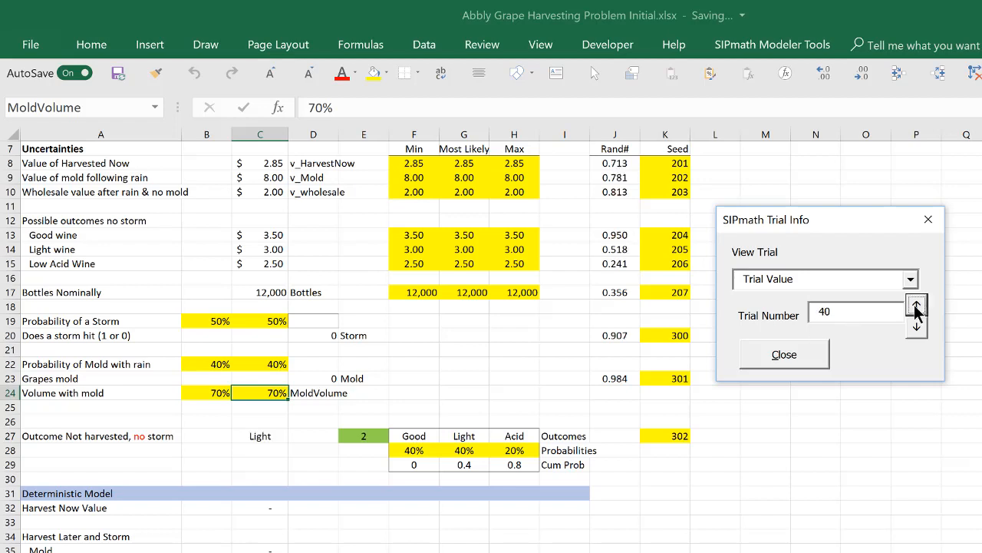
{"action": "left_click", "coordinate": [917, 306]}
{"action": "left_click", "coordinate": [918, 306]}
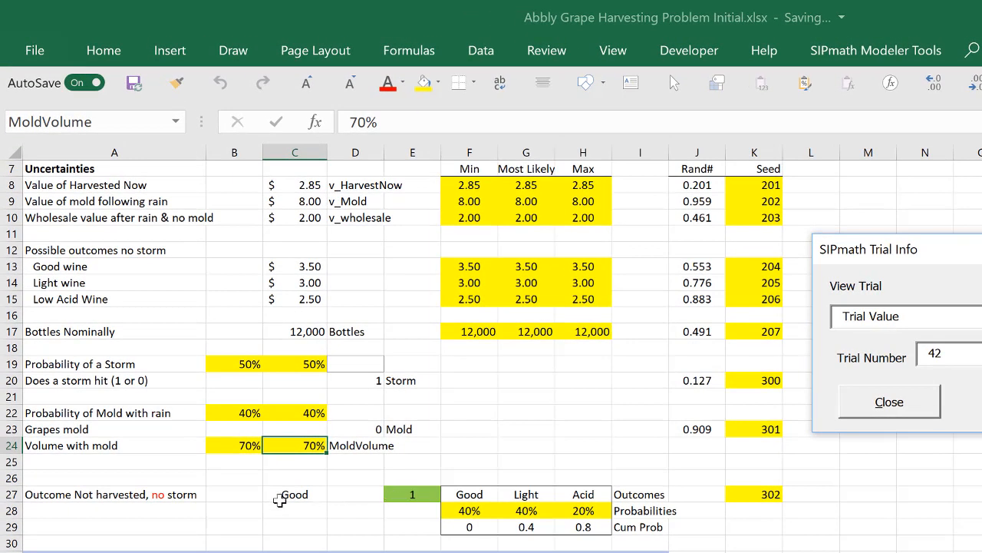
Examine the no-storm outcome formula in C27, its index in E27 and the Harvest Now Value in C32, closing the trial info dialog
{"action": "left_click", "coordinate": [280, 499]}
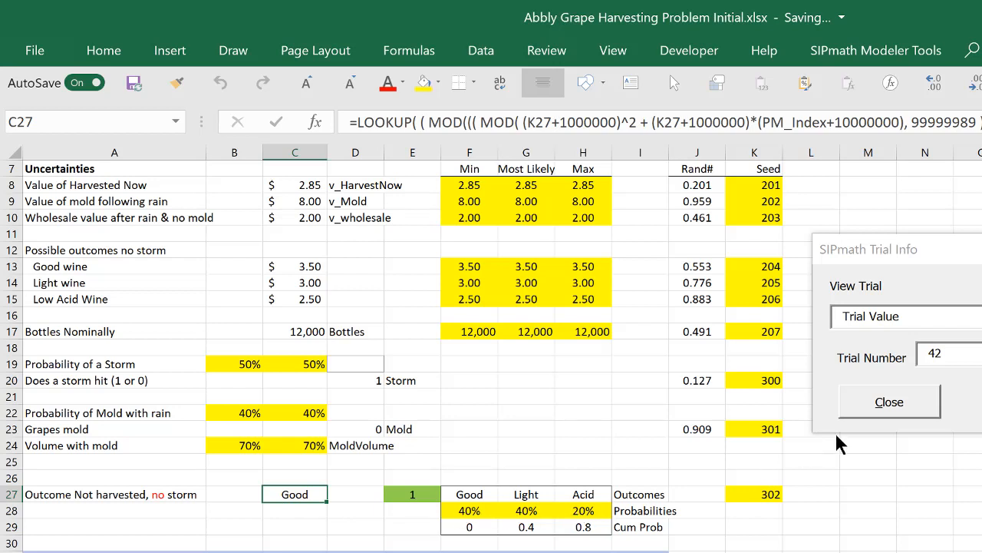
{"action": "left_click", "coordinate": [894, 410]}
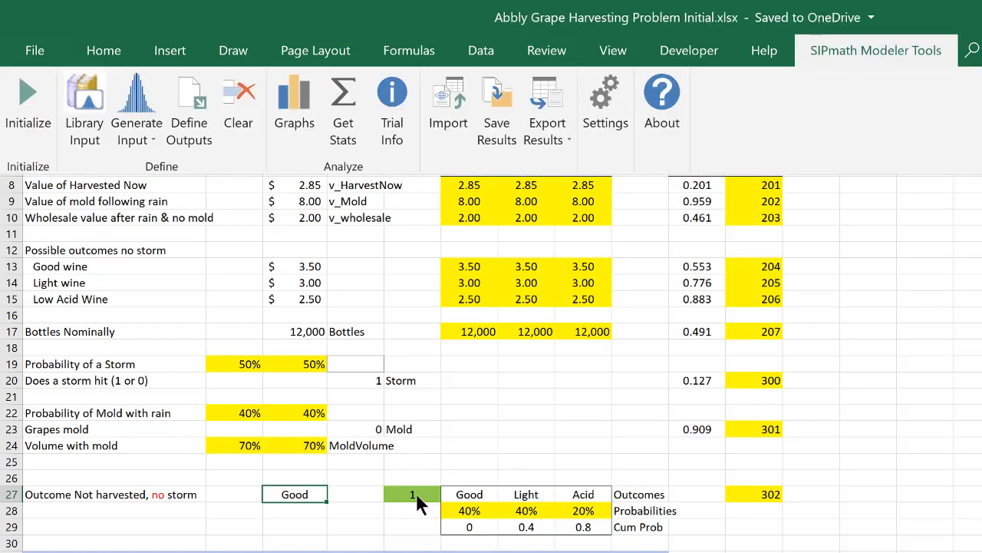
{"action": "left_click", "coordinate": [415, 494]}
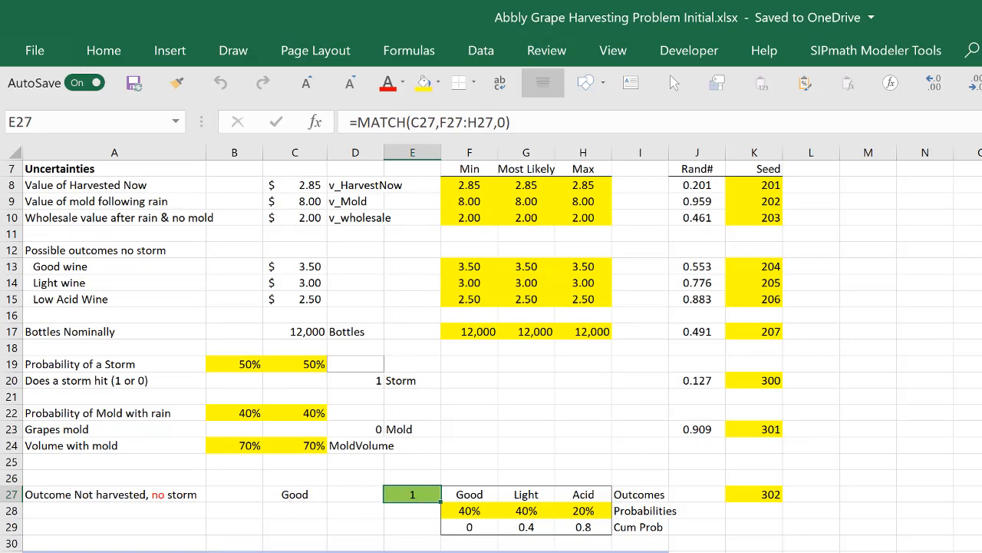
{"action": "scroll", "coordinate": [491, 353], "scroll_direction": "down", "scroll_amount": 3}
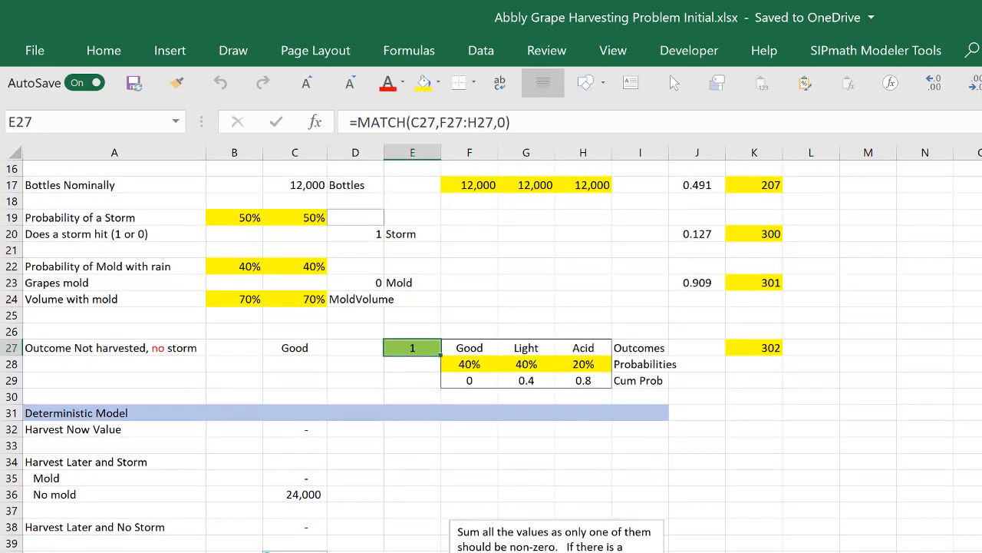
{"action": "scroll", "coordinate": [491, 353], "scroll_direction": "down", "scroll_amount": 1}
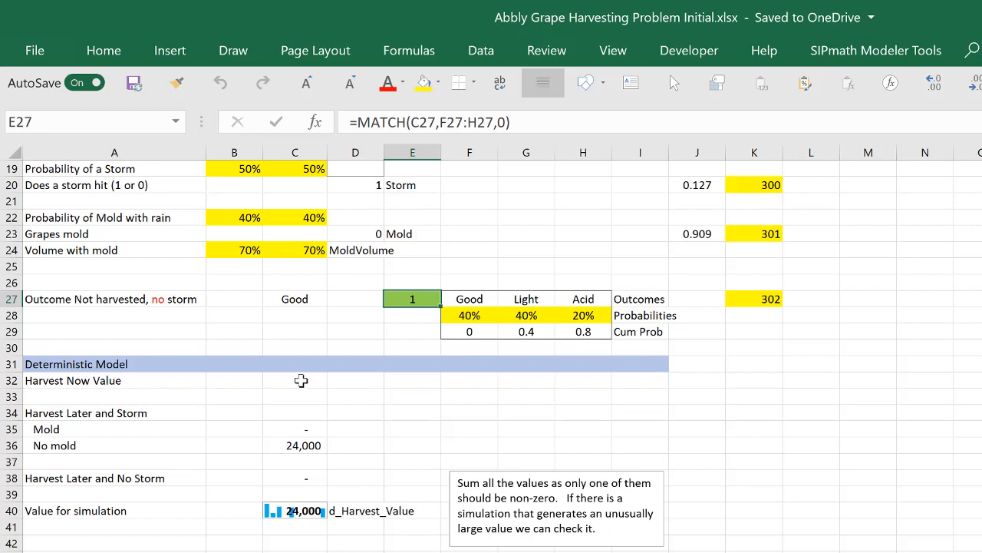
{"action": "left_click", "coordinate": [301, 381]}
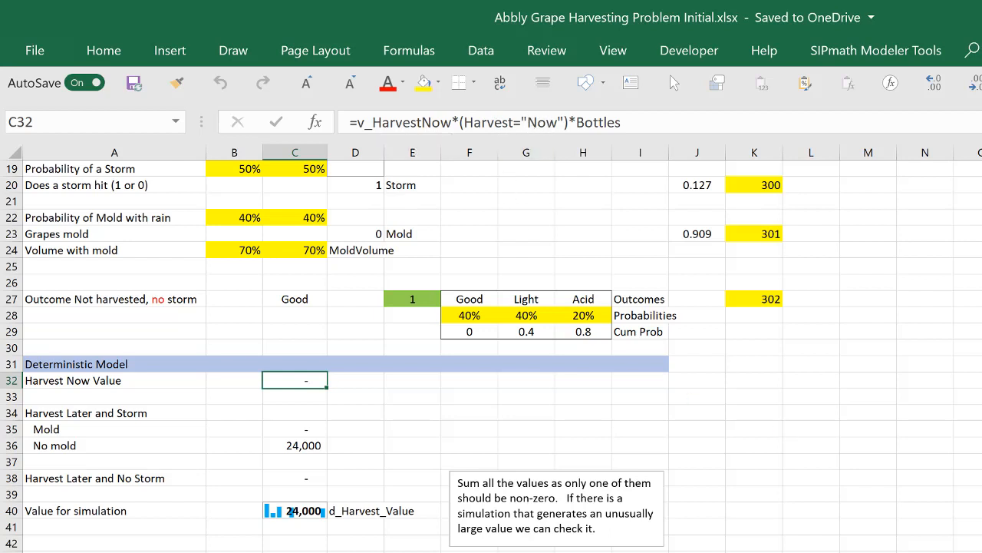
Set the default When to Harvest decision in C4 to Now
{"action": "scroll", "coordinate": [491, 353], "scroll_direction": "up", "scroll_amount": 5}
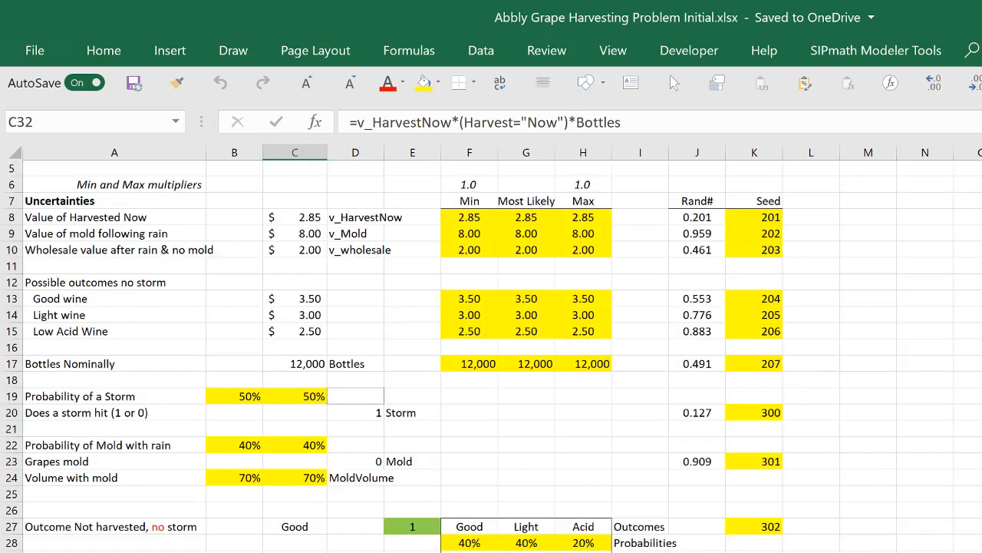
{"action": "scroll", "coordinate": [491, 353], "scroll_direction": "down", "scroll_amount": 1}
{"action": "scroll", "coordinate": [777, 287], "scroll_direction": "up", "scroll_amount": 3}
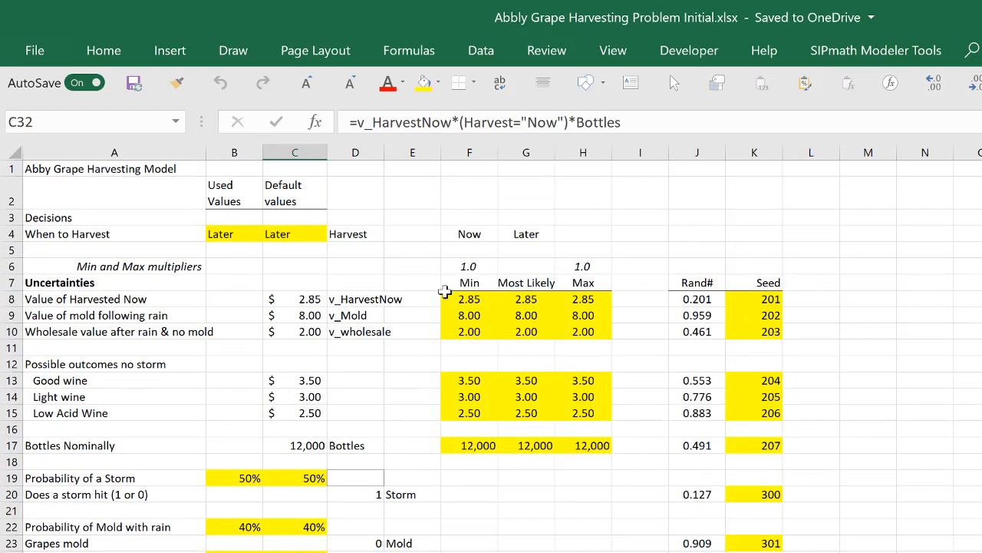
{"action": "left_click", "coordinate": [307, 235]}
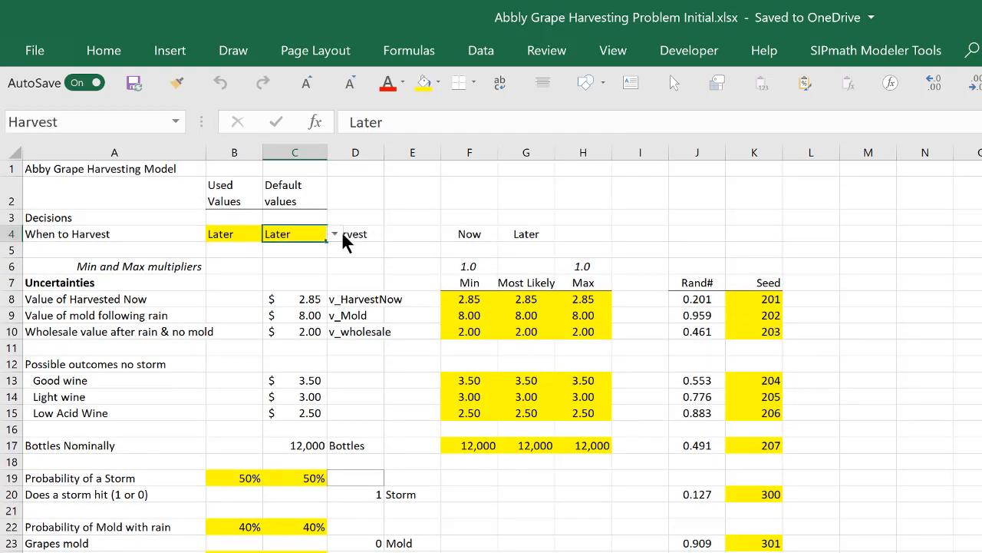
{"action": "left_click", "coordinate": [335, 234]}
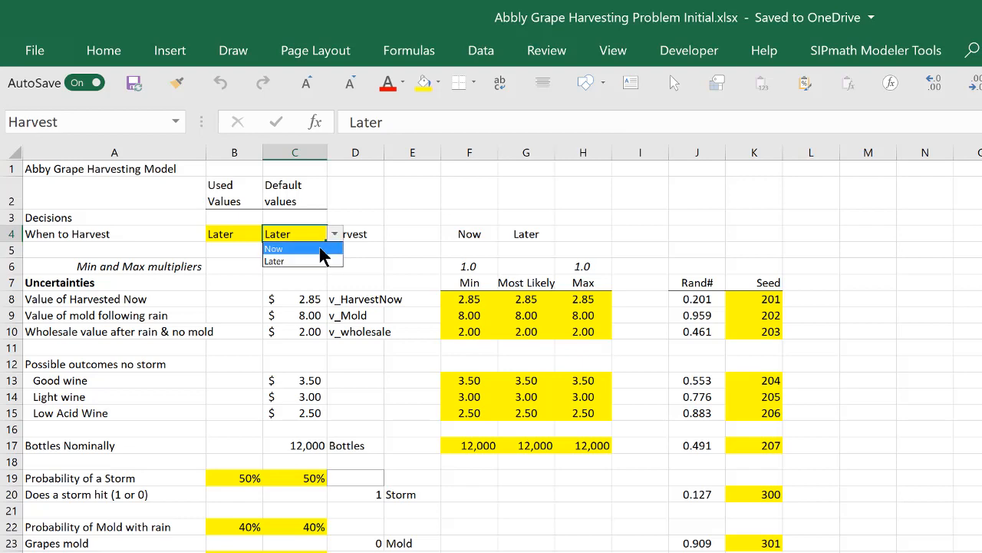
{"action": "left_click", "coordinate": [321, 250]}
Evaluate the Harvest Now Value formula in C32 step by step with Evaluate Formula, then close the evaluation
{"action": "scroll", "coordinate": [430, 296], "scroll_direction": "down", "scroll_amount": 5}
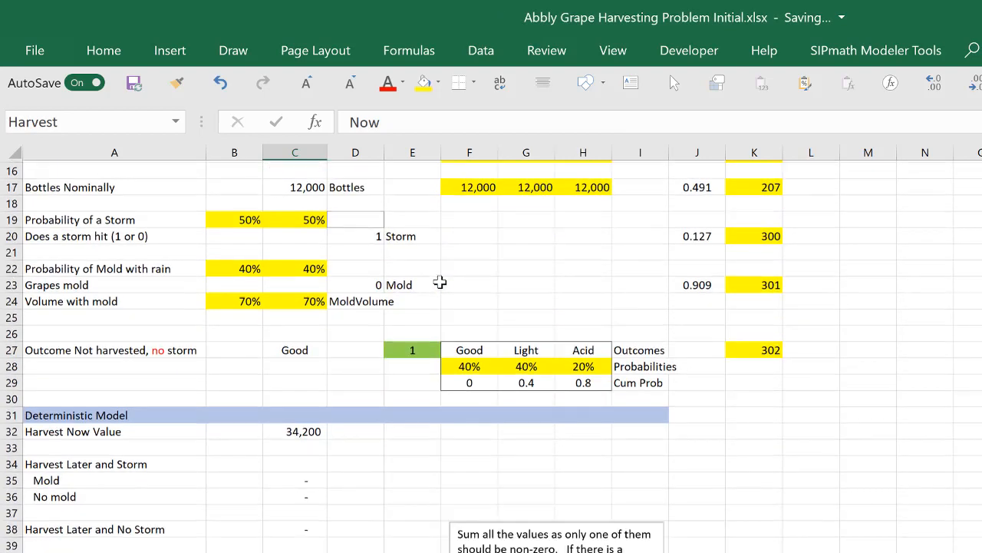
{"action": "scroll", "coordinate": [439, 283], "scroll_direction": "down", "scroll_amount": 1}
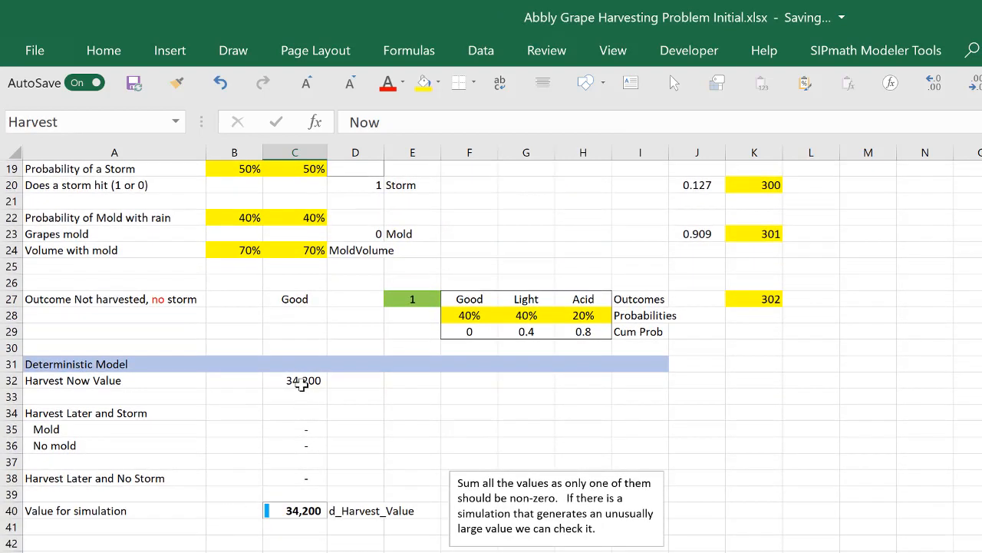
{"action": "left_click", "coordinate": [302, 384]}
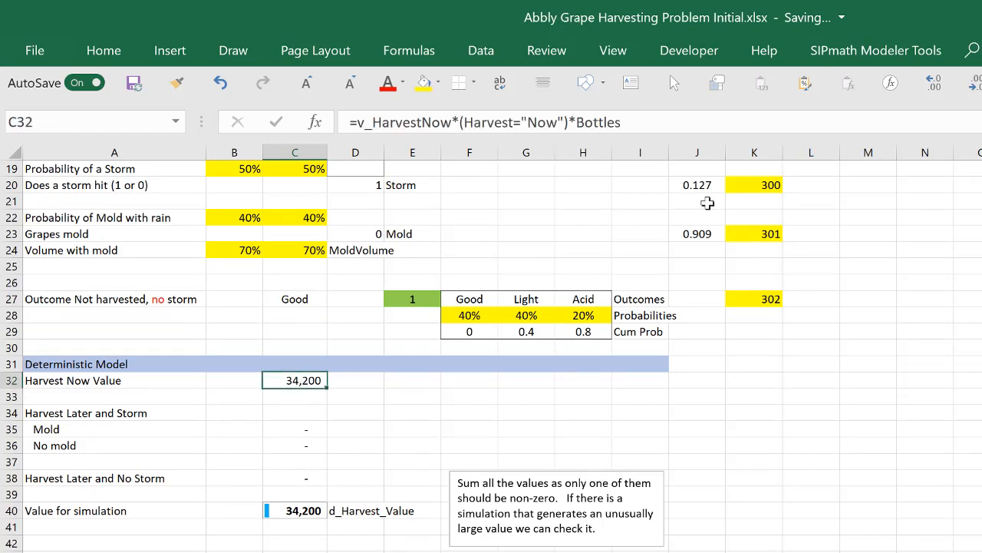
{"action": "left_click", "coordinate": [889, 85]}
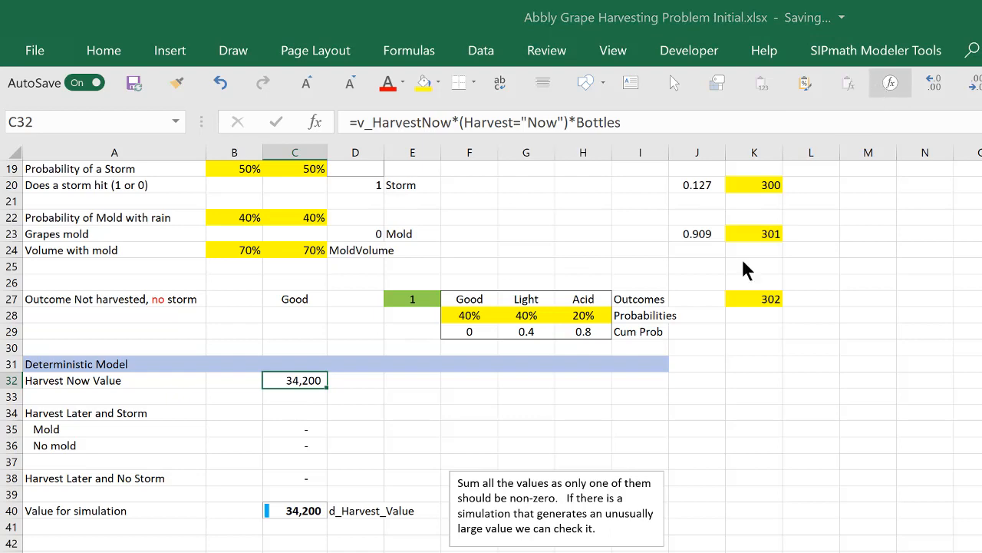
{"action": "left_click_drag", "start_coordinate": [349, 368], "coordinate": [934, 309]}
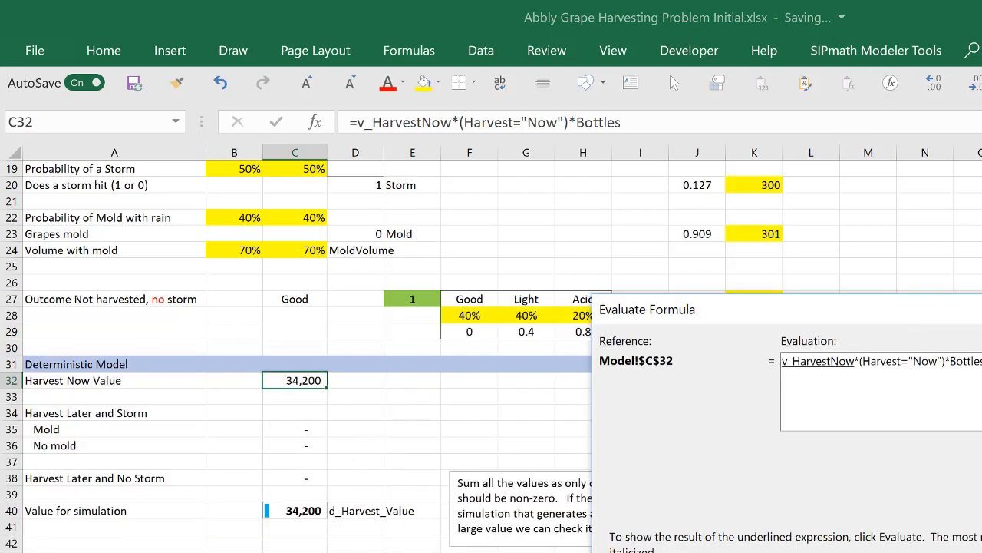
{"action": "key", "text": "Return"}
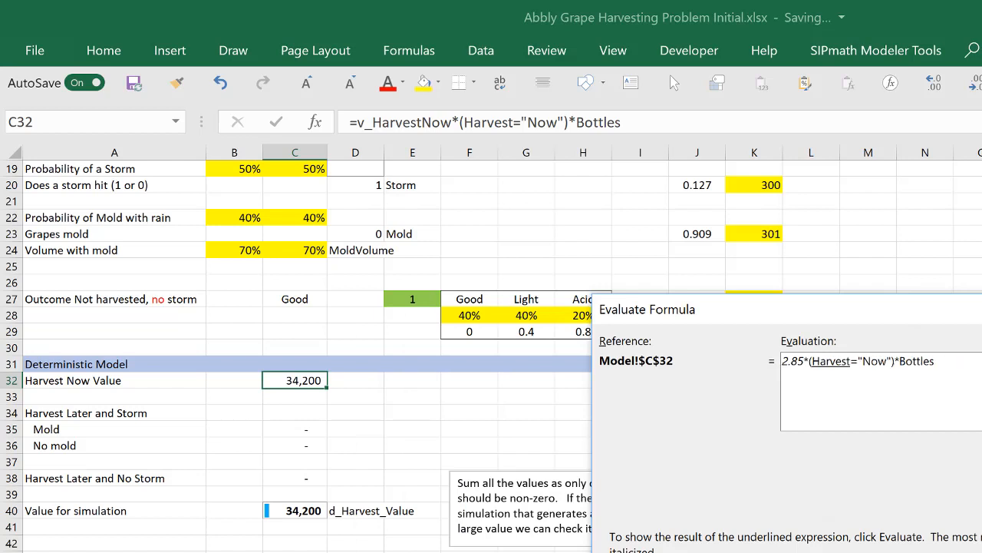
{"action": "key", "text": "Return"}
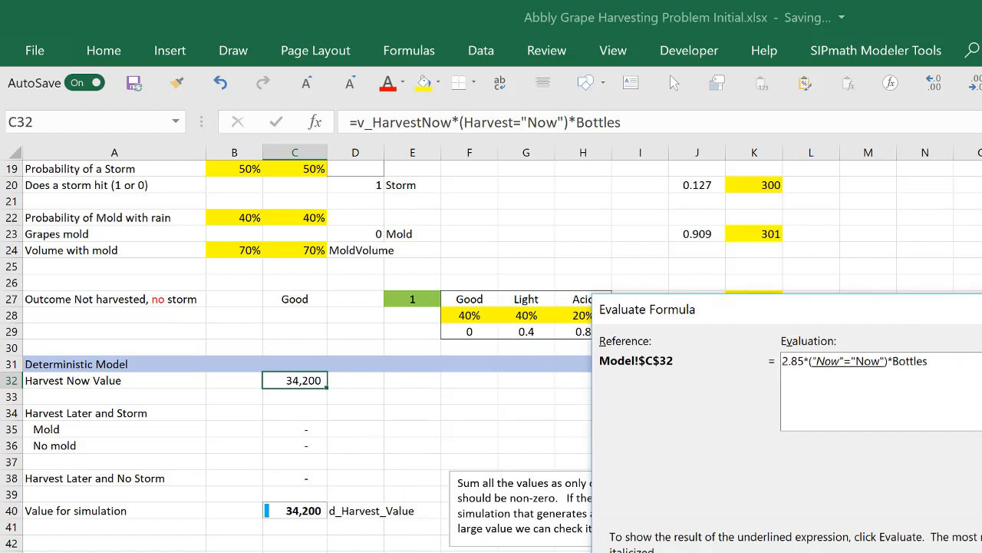
{"action": "key", "text": "Return"}
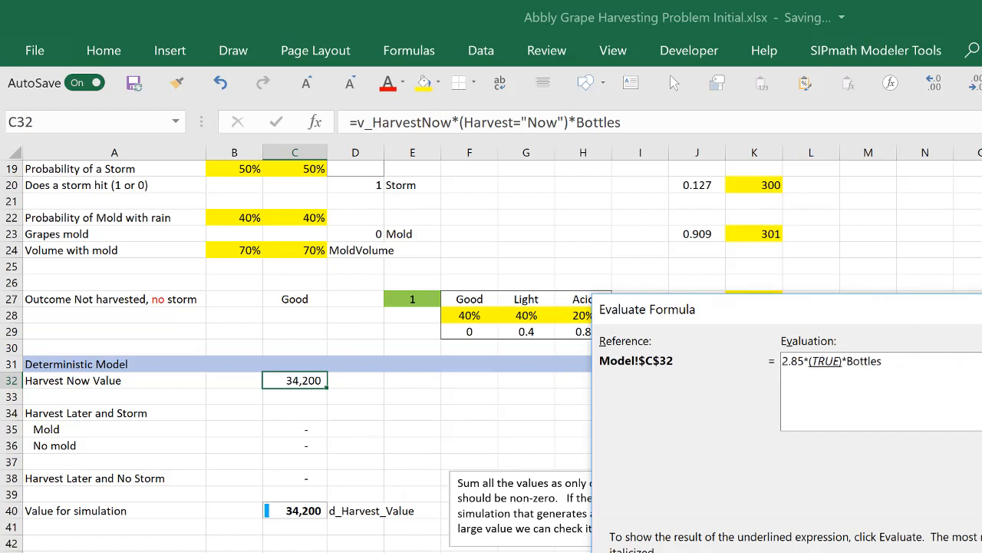
{"action": "key", "text": "Return"}
{"action": "key", "text": "Return"}
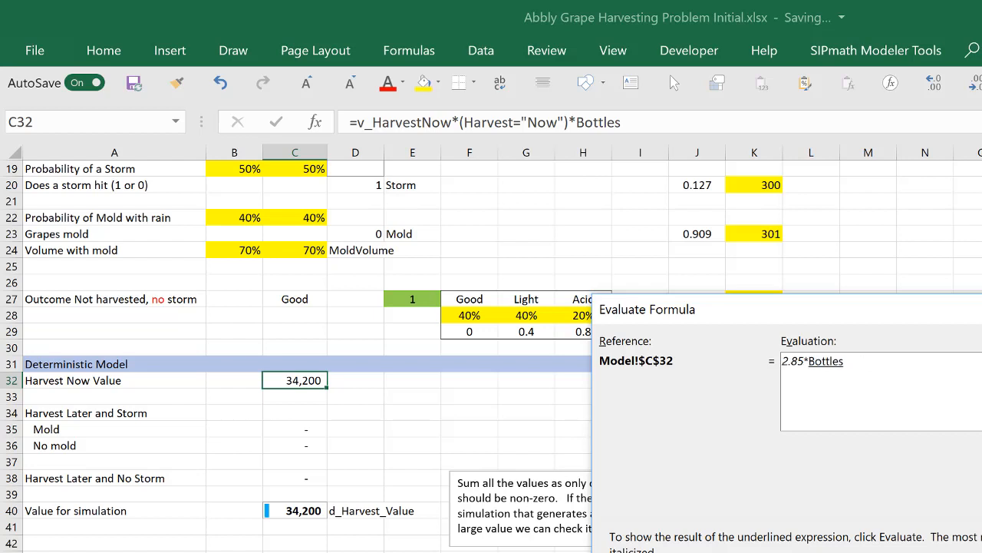
{"action": "key", "text": "Return"}
{"action": "key", "text": "Return"}
{"action": "key", "text": "Escape"}
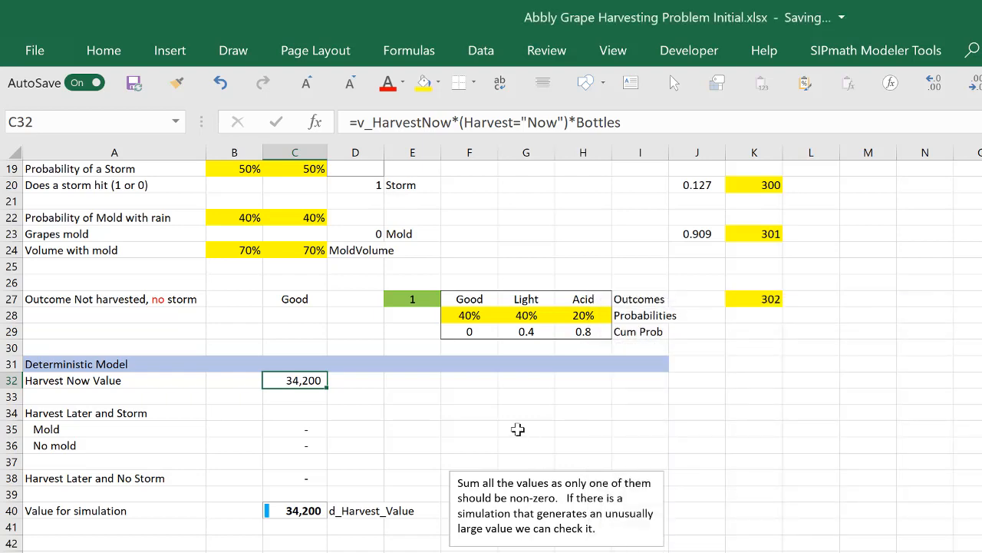
Set the default When to Harvest decision in C4 to Later
{"action": "scroll", "coordinate": [431, 412], "scroll_direction": "up", "scroll_amount": 6}
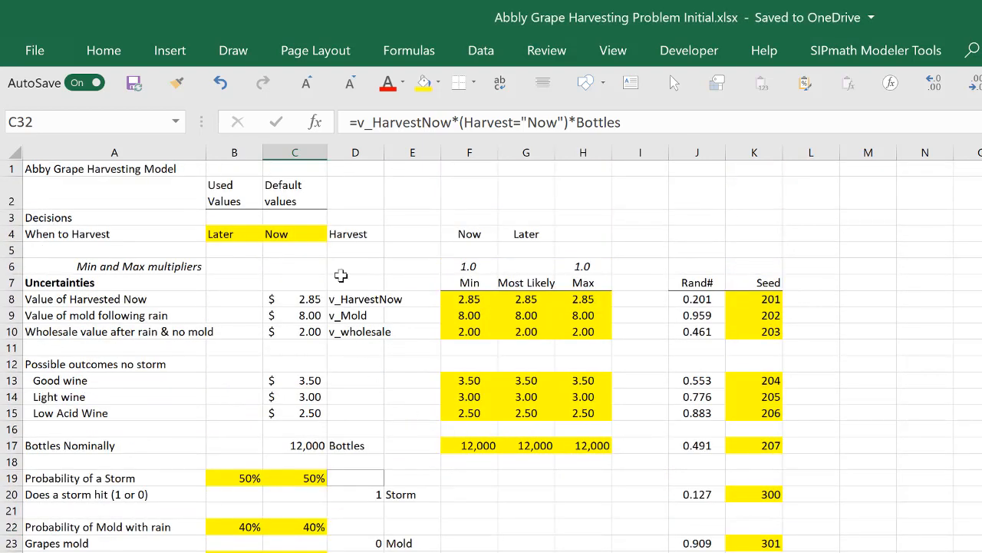
{"action": "left_click", "coordinate": [314, 238]}
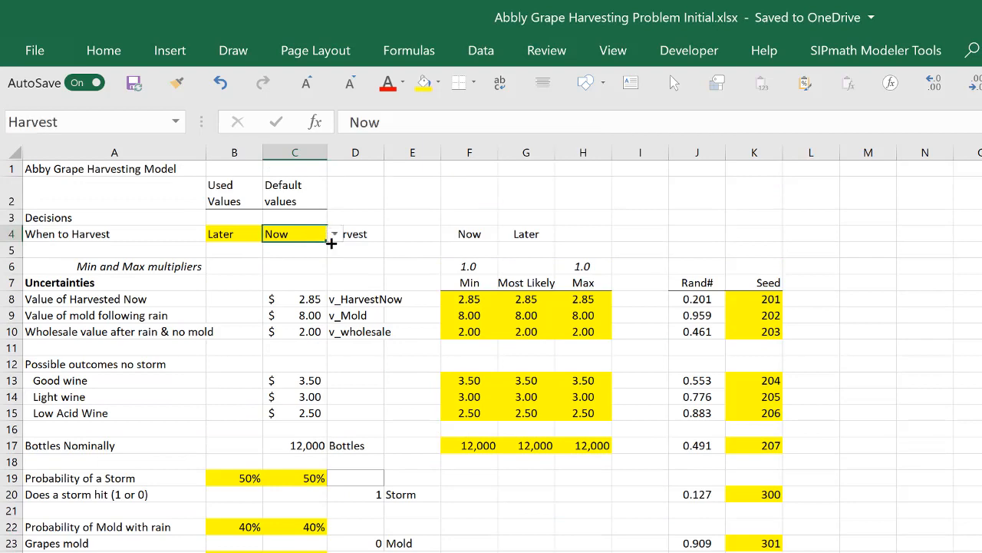
{"action": "left_click", "coordinate": [336, 235]}
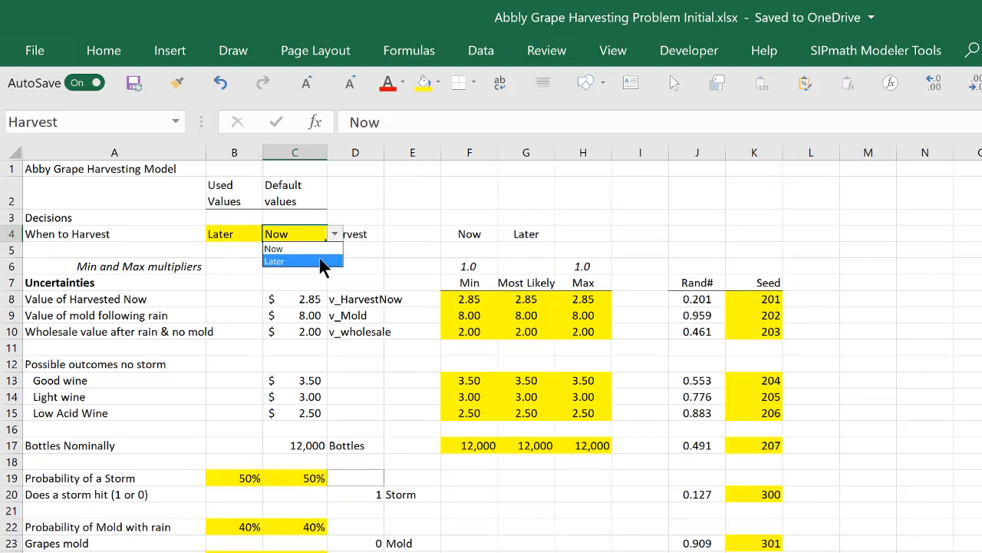
{"action": "left_click", "coordinate": [321, 262]}
Examine the Harvest Later and Storm formulas for mold in C35 and no mold in C36
{"action": "scroll", "coordinate": [378, 369], "scroll_direction": "down", "scroll_amount": 6}
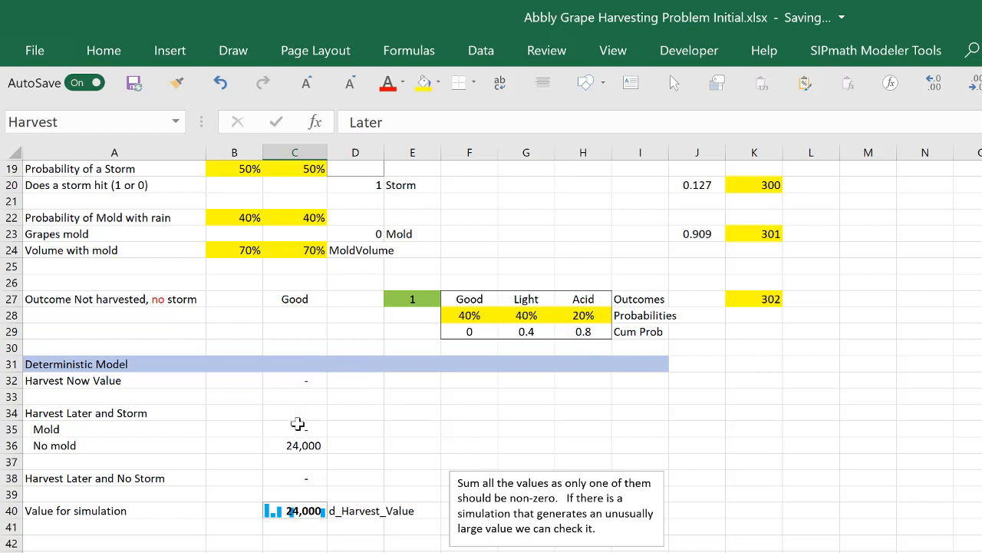
{"action": "left_click", "coordinate": [295, 432]}
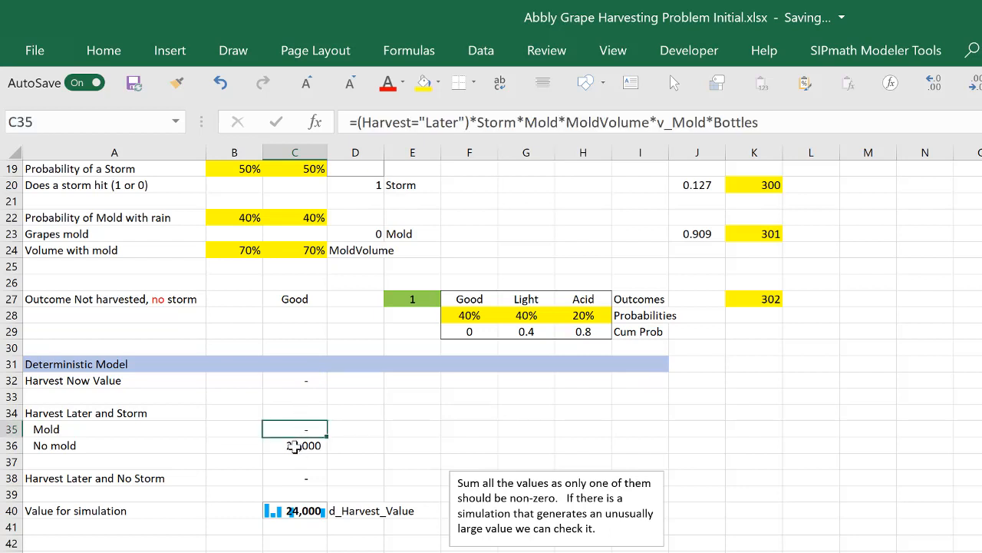
{"action": "left_click", "coordinate": [295, 447]}
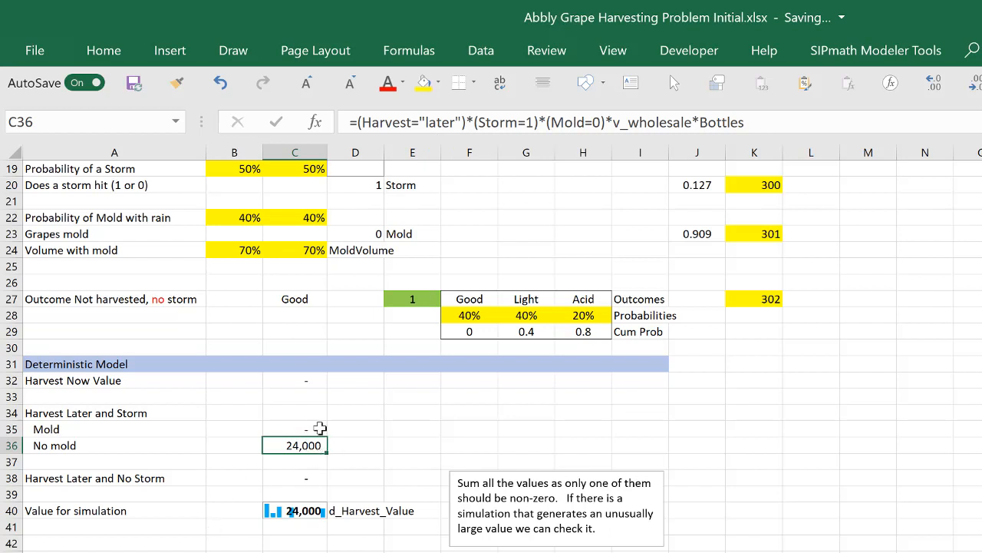
Open the SIPmath trial info, move its dialog clear of the model, and advance the viewed trial to 43
{"action": "left_click", "coordinate": [876, 51]}
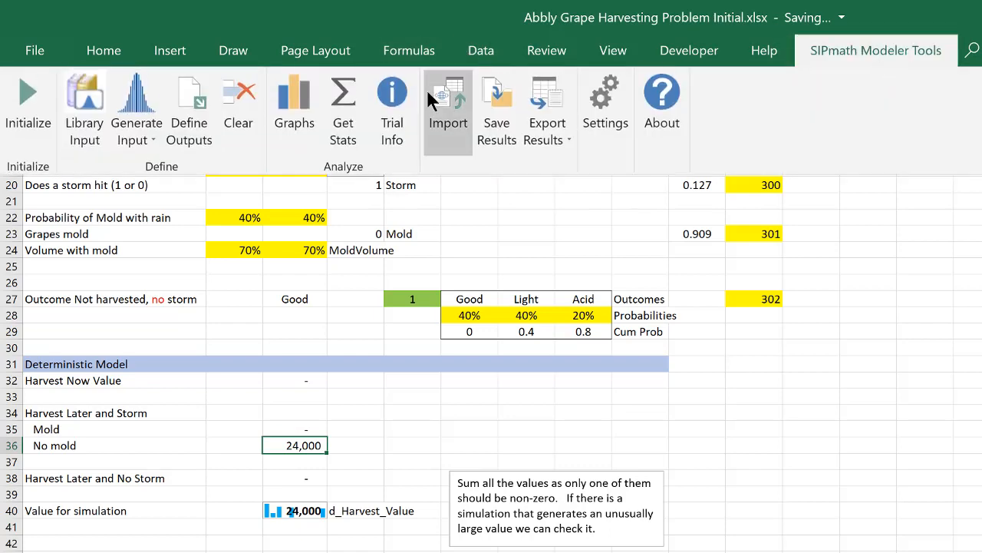
{"action": "left_click", "coordinate": [392, 103]}
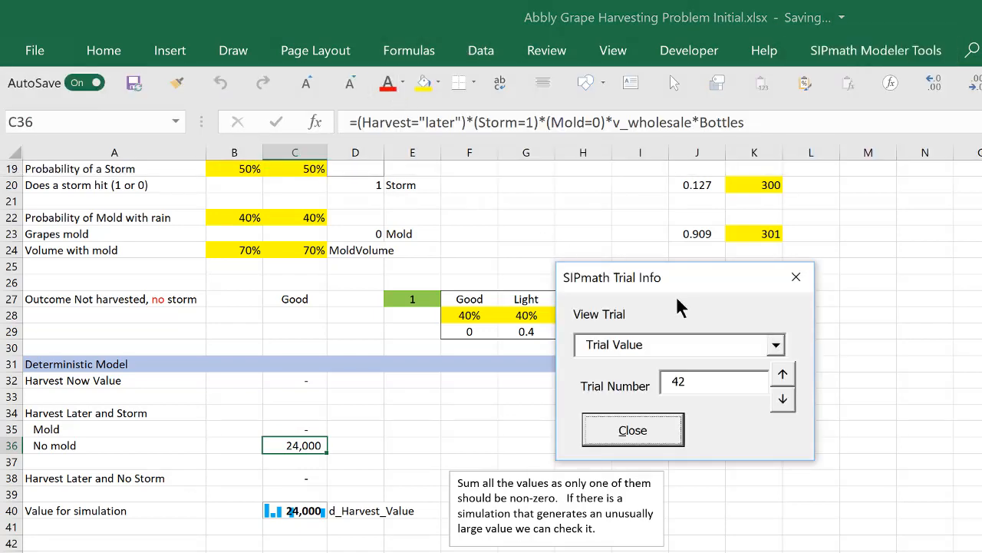
{"action": "left_click_drag", "start_coordinate": [716, 280], "coordinate": [923, 302]}
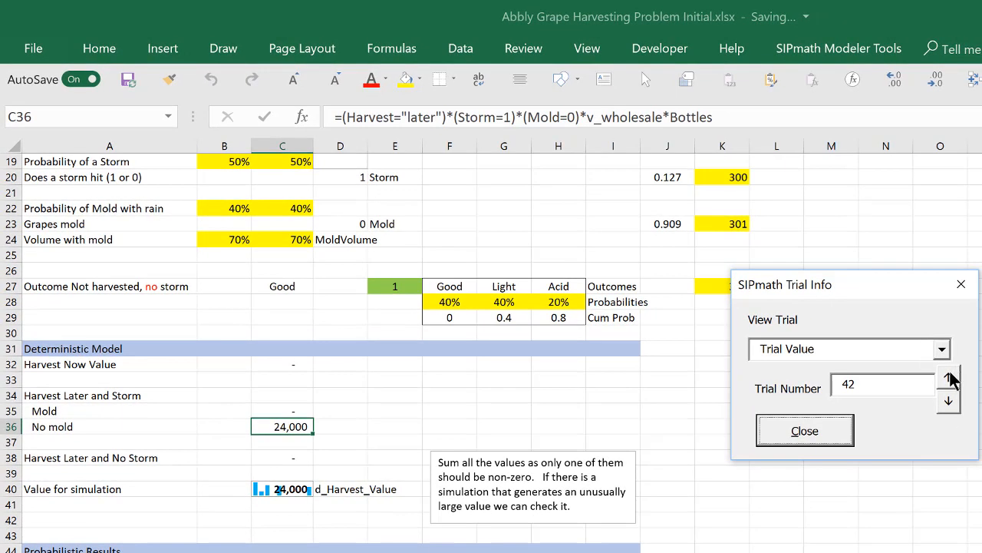
{"action": "left_click", "coordinate": [948, 378]}
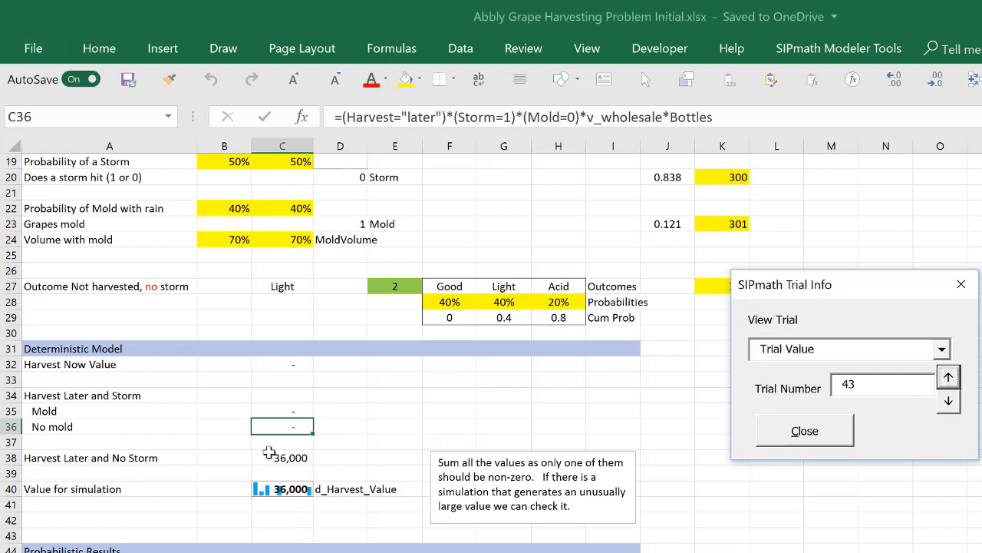
Evaluate the Harvest Later and No Storm formula in C38 step by step with Evaluate Formula, then close the evaluation
{"action": "left_click", "coordinate": [269, 454]}
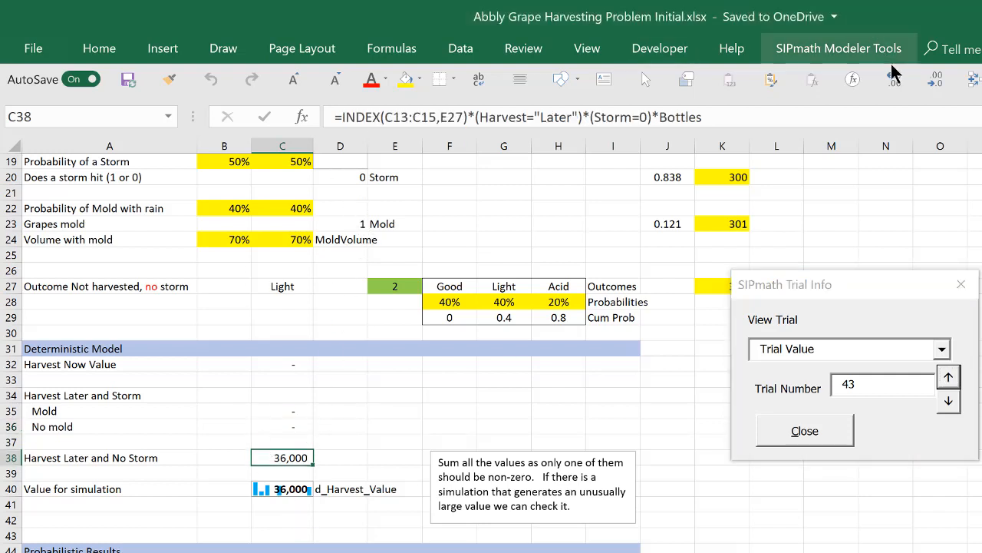
{"action": "left_click", "coordinate": [850, 80]}
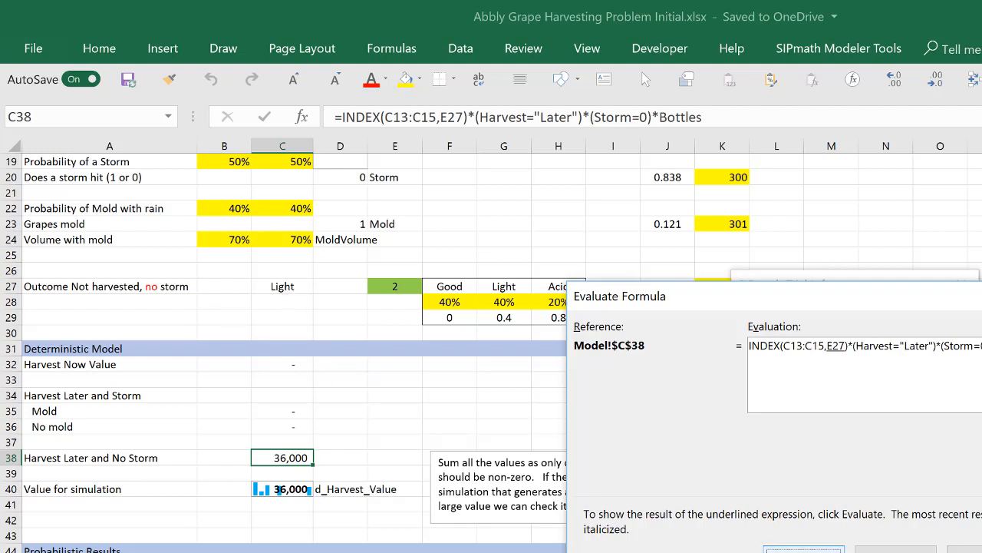
{"action": "key", "text": "Return"}
{"action": "key", "text": "Return"}
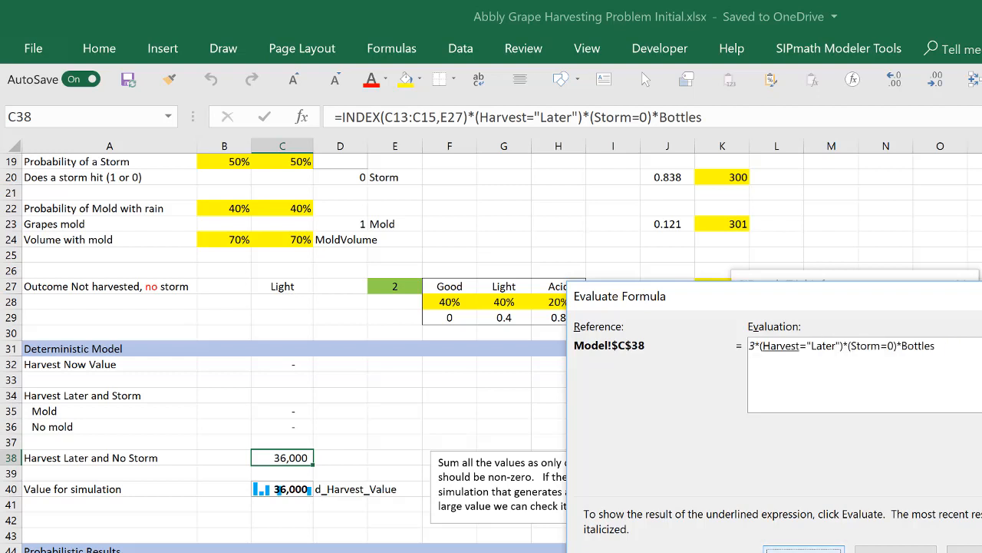
{"action": "key", "text": "Return"}
{"action": "key", "text": "Return"}
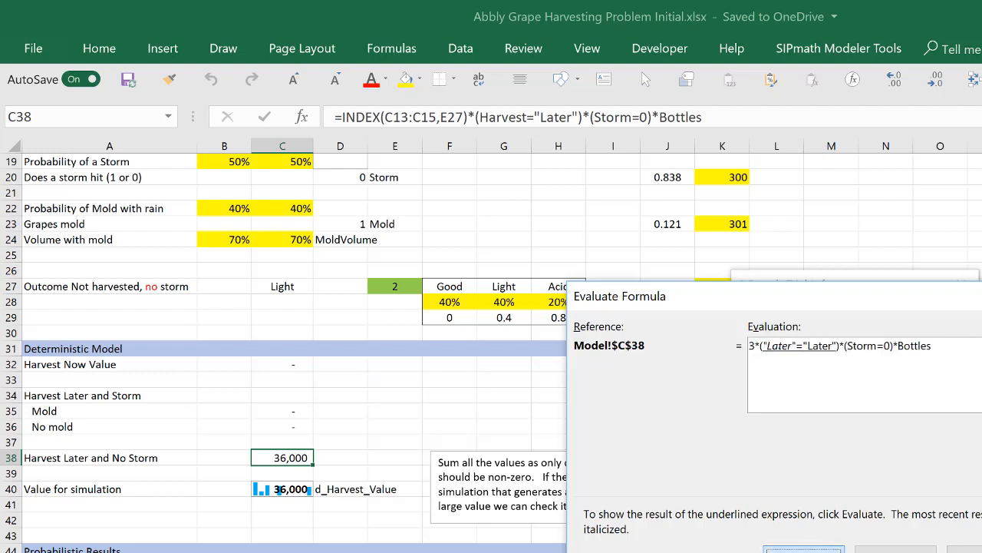
{"action": "key", "text": "Return"}
{"action": "key", "text": "Return"}
{"action": "key", "text": "Return"}
{"action": "key", "text": "Return"}
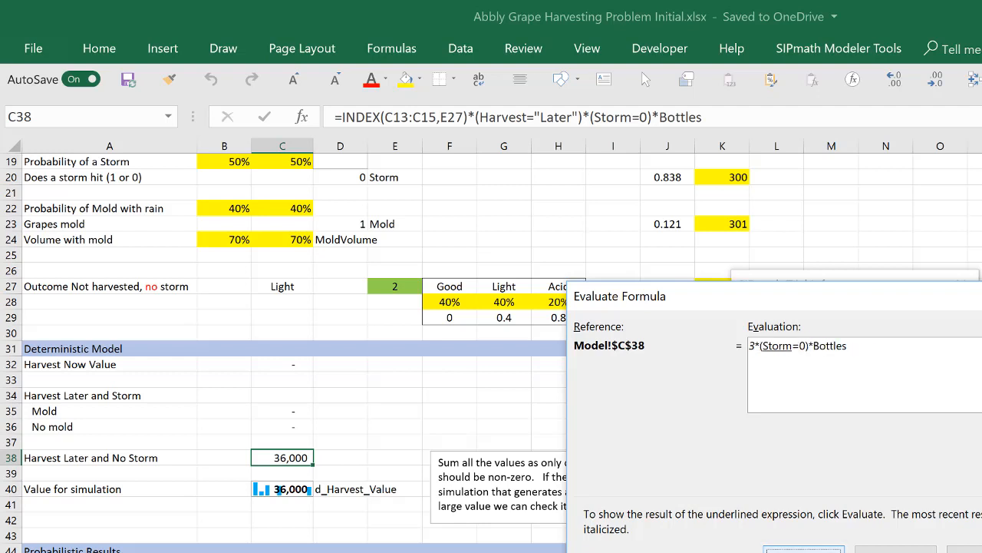
{"action": "key", "text": "Return"}
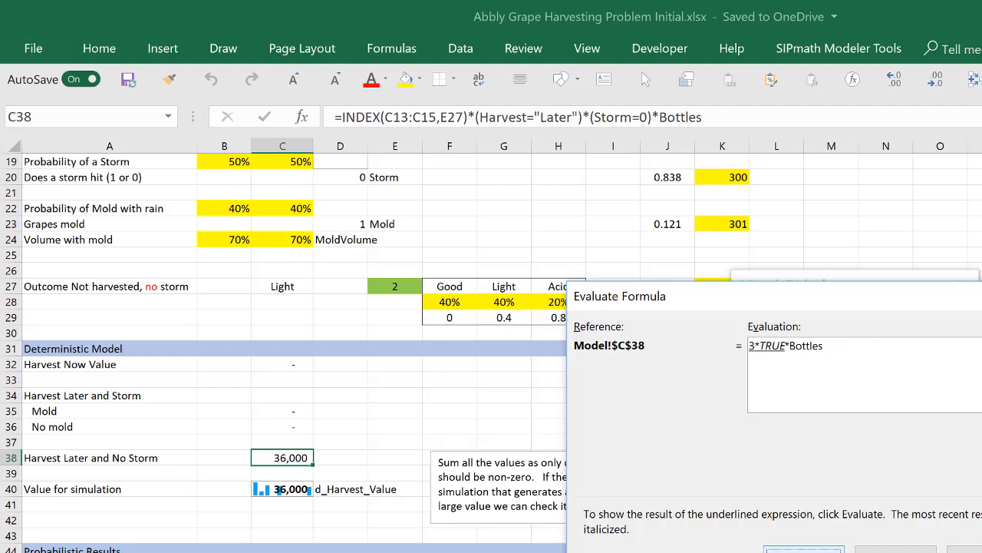
{"action": "key", "text": "Return"}
{"action": "key", "text": "Return"}
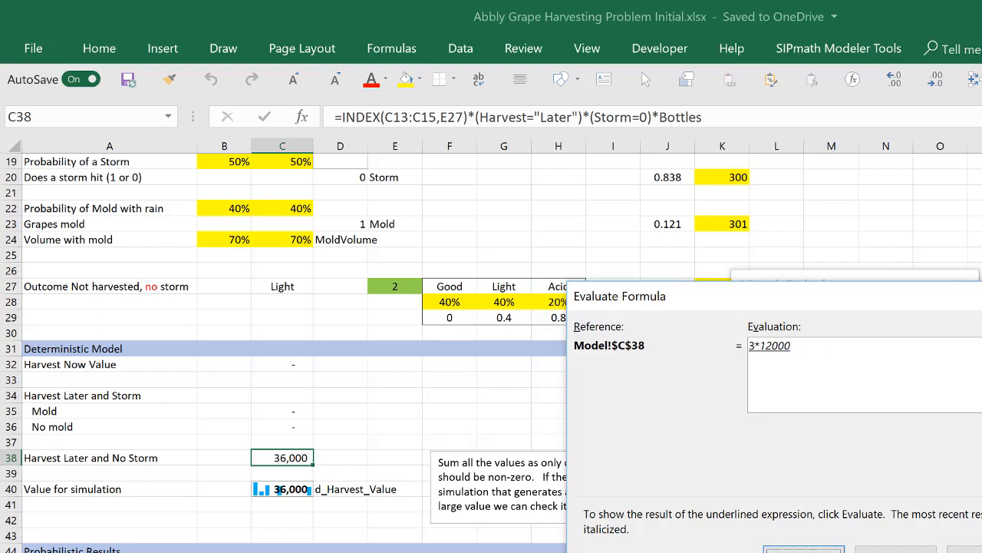
{"action": "key", "text": "Escape"}
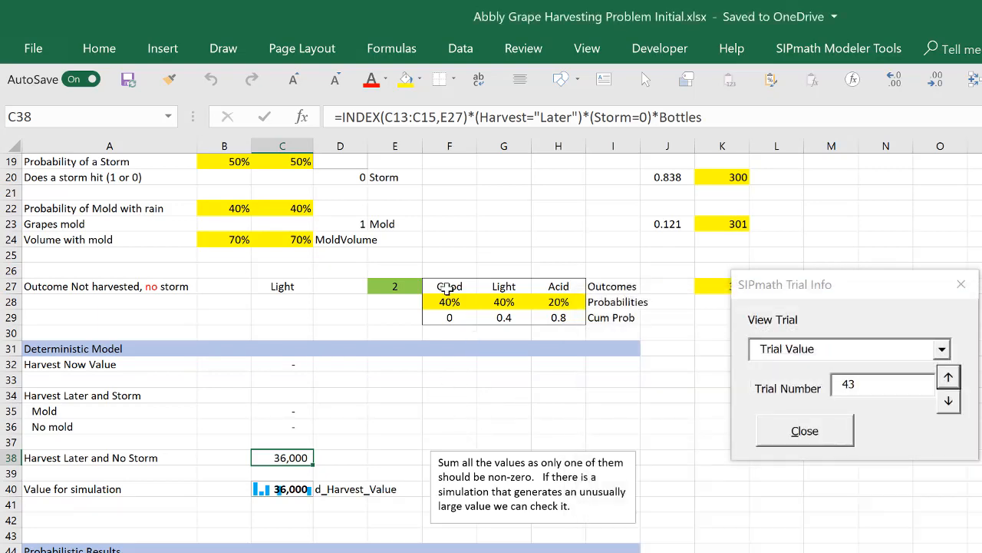
Review the uncertainty inputs for the current trial, then advance the viewed trial one by one to 51
{"action": "scroll", "coordinate": [449, 287], "scroll_direction": "up", "scroll_amount": 4}
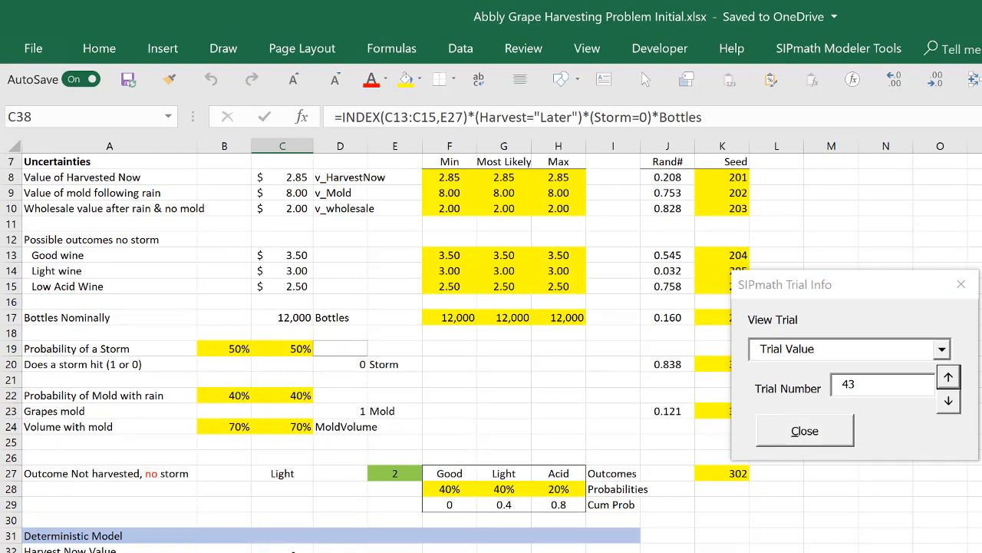
{"action": "scroll", "coordinate": [491, 346], "scroll_direction": "down", "scroll_amount": 3}
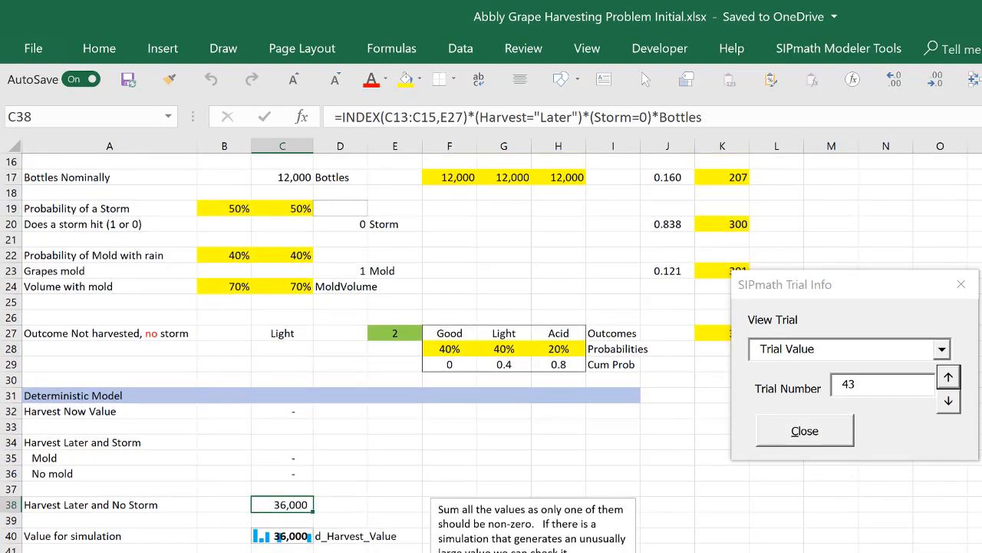
{"action": "left_click", "coordinate": [948, 377]}
{"action": "left_click", "coordinate": [949, 378]}
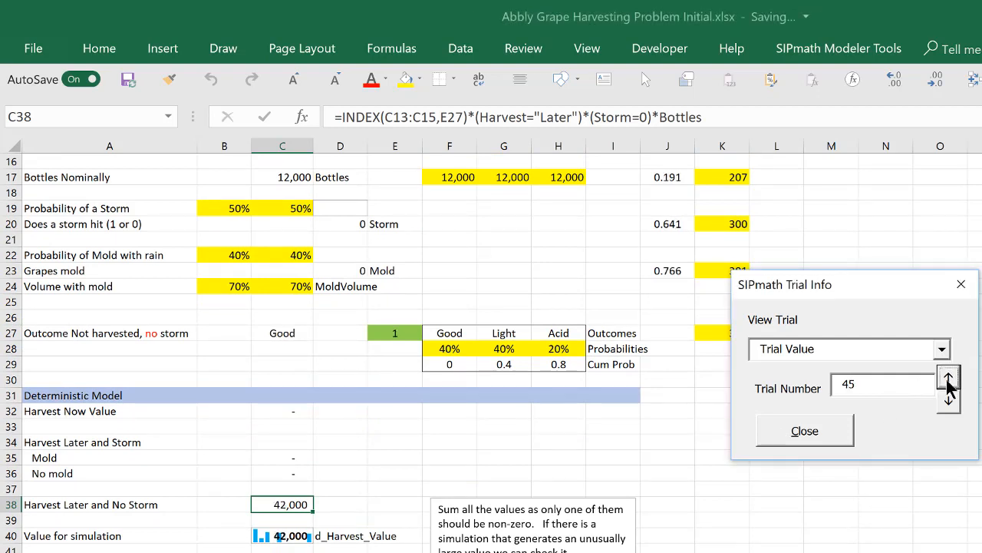
{"action": "left_click", "coordinate": [949, 377]}
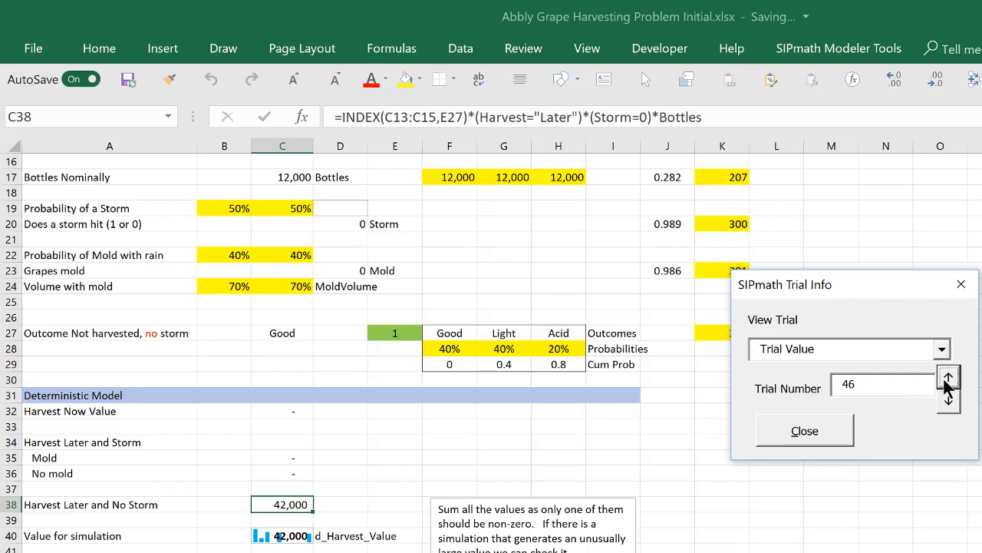
{"action": "left_click", "coordinate": [949, 379]}
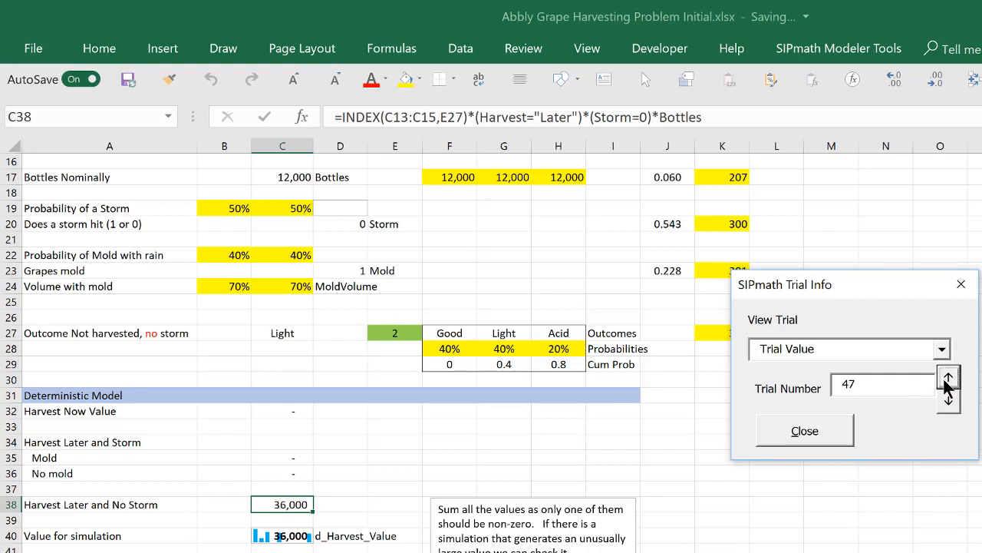
{"action": "left_click", "coordinate": [948, 379]}
{"action": "left_click", "coordinate": [949, 378]}
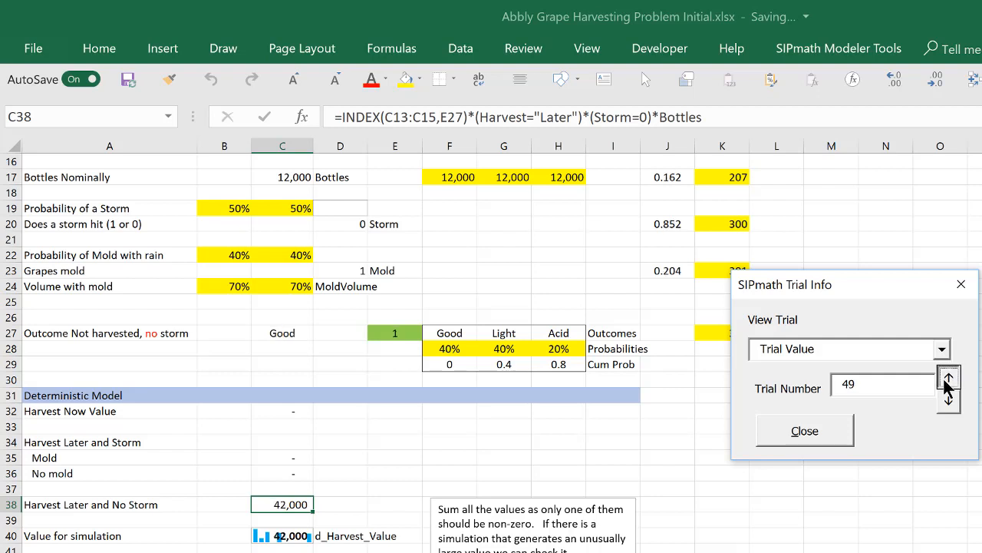
{"action": "left_click", "coordinate": [949, 378]}
{"action": "left_click", "coordinate": [949, 378]}
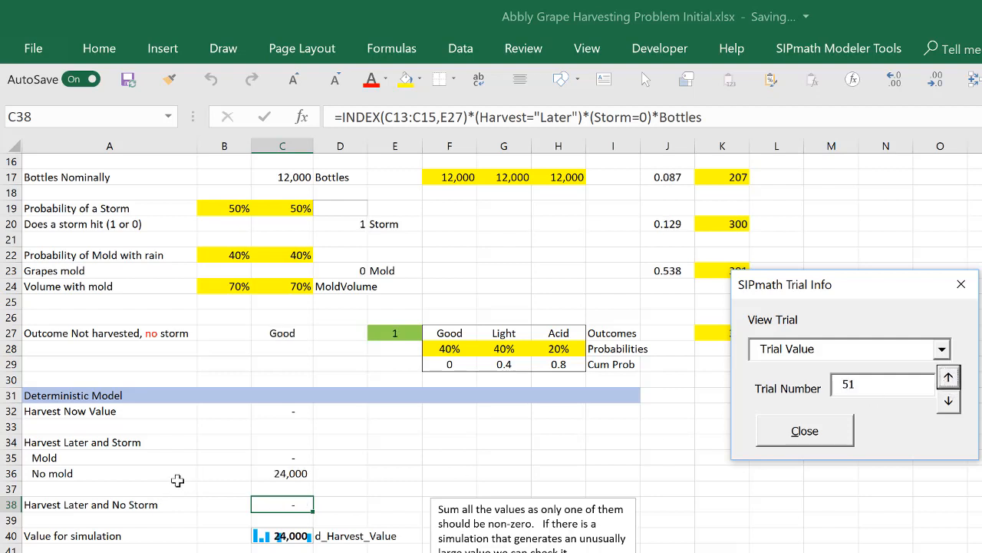
Examine the storm without mold formula in C36 and the summed Value for simulation formula in C40
{"action": "left_click", "coordinate": [269, 473]}
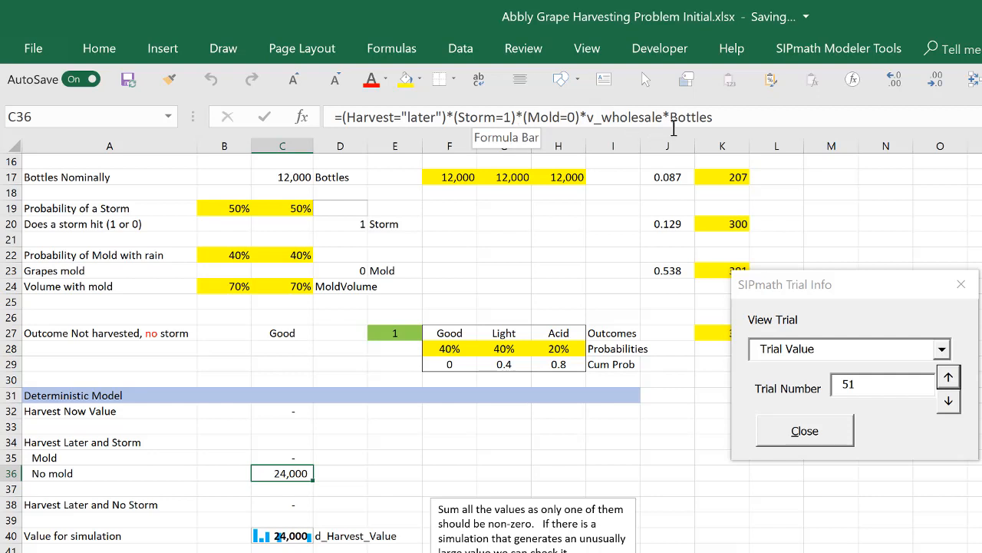
{"action": "left_click", "coordinate": [732, 520]}
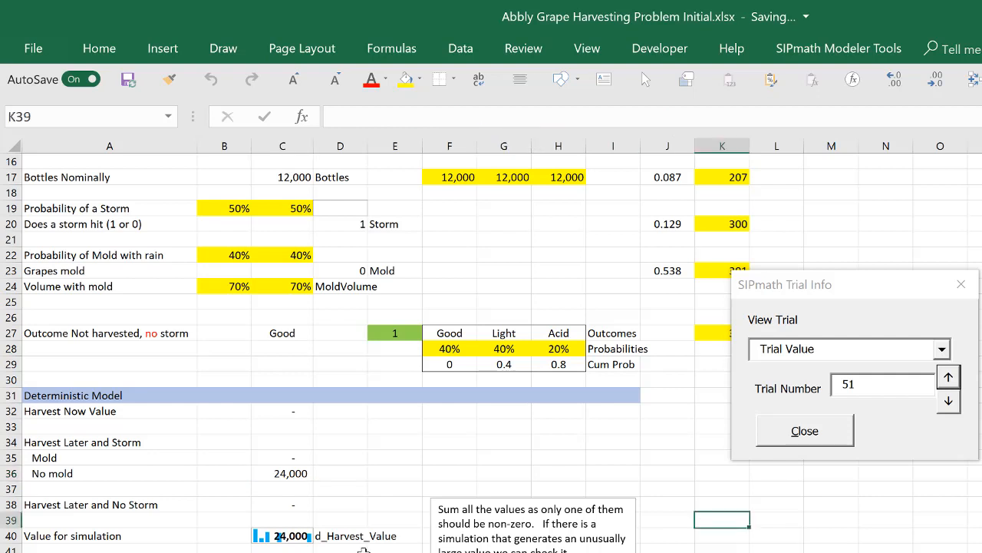
{"action": "left_click", "coordinate": [282, 537]}
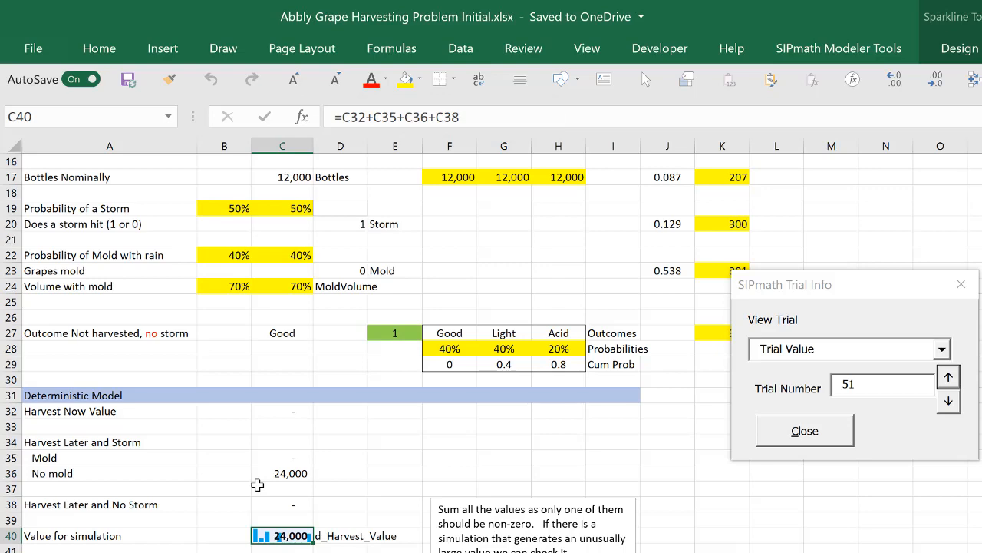
Close the trial info dialog and examine the Probabilistic Results formulas from Harvest EV Value in C46 down to Prob of Storm in C49
{"action": "left_click", "coordinate": [805, 430]}
{"action": "scroll", "coordinate": [776, 531], "scroll_direction": "down", "scroll_amount": 3}
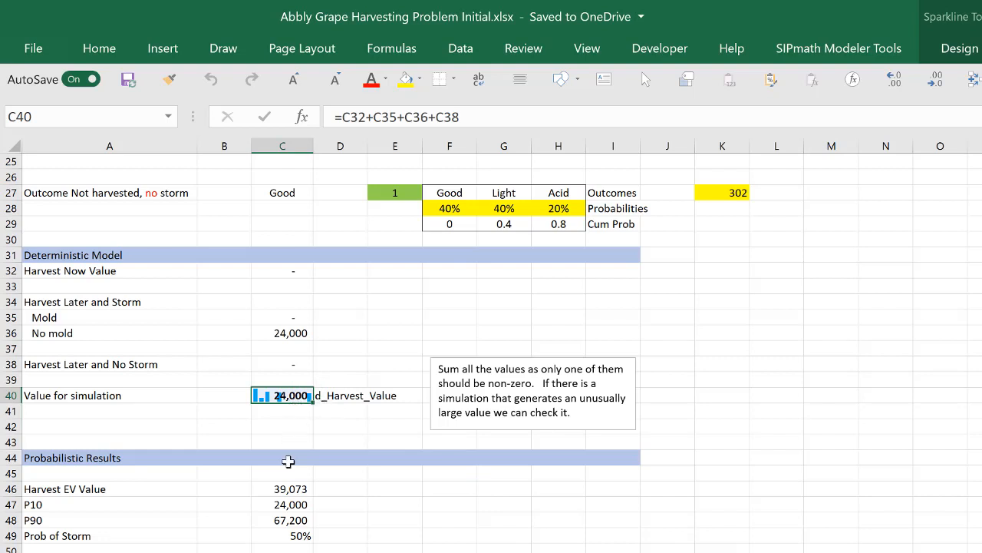
{"action": "left_click", "coordinate": [277, 487]}
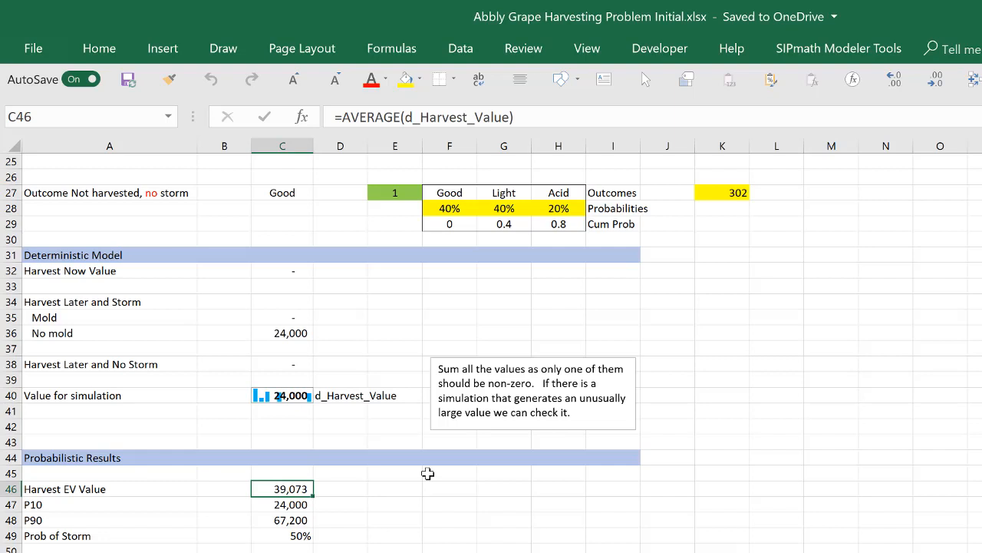
{"action": "key", "text": "Down"}
{"action": "key", "text": "Down"}
{"action": "key", "text": "Down"}
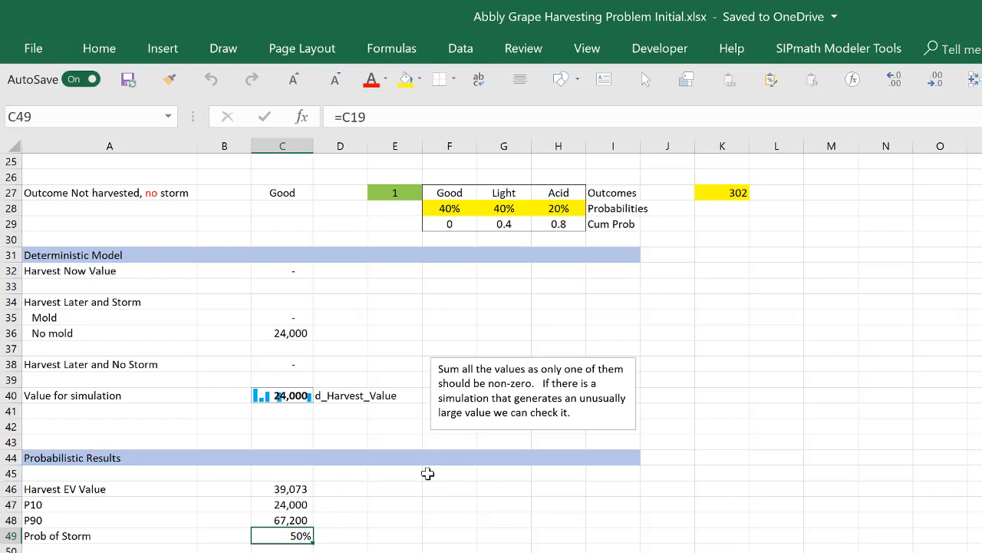
Set the default When to Harvest decision in C4 to Now and check the Probabilistic Results
{"action": "scroll", "coordinate": [491, 353], "scroll_direction": "up", "scroll_amount": 8}
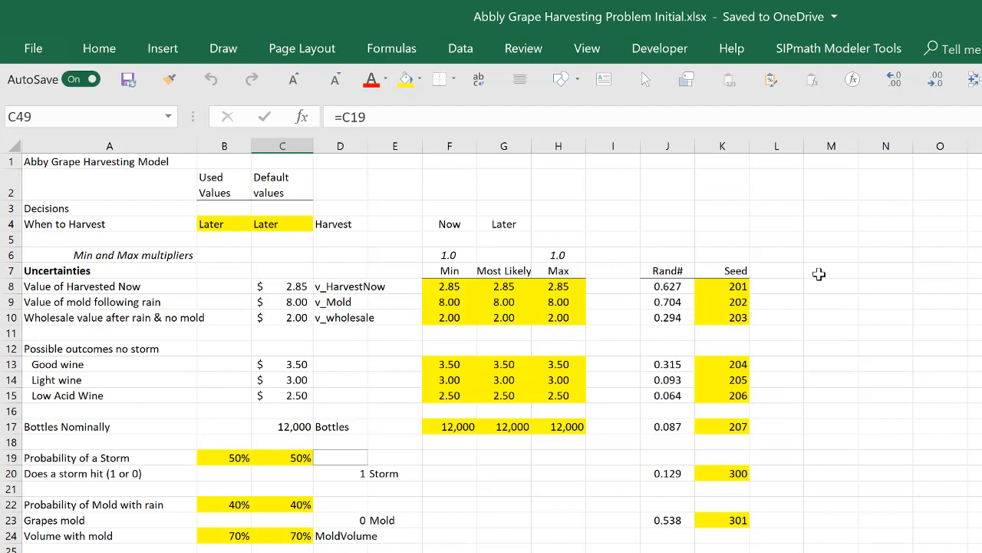
{"action": "left_click", "coordinate": [270, 224]}
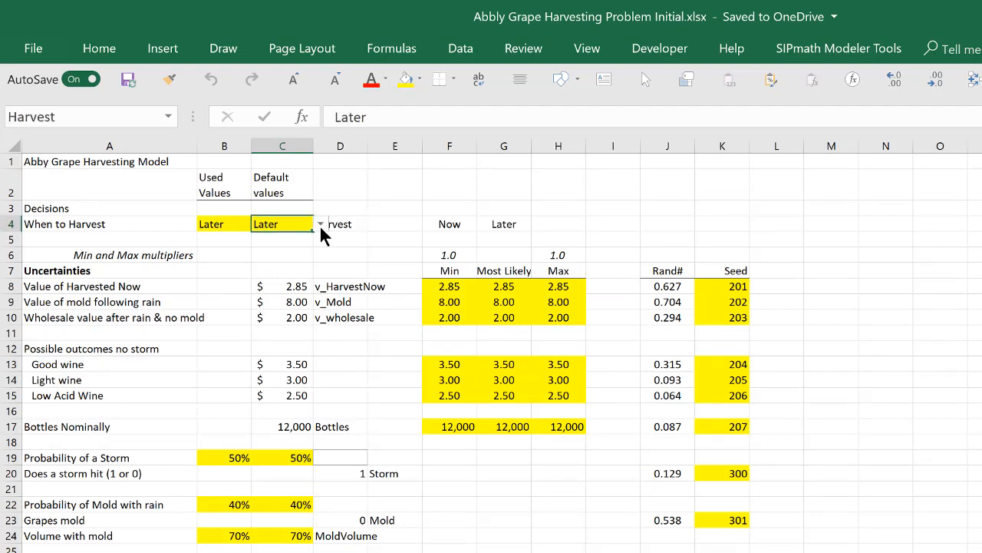
{"action": "left_click", "coordinate": [320, 224]}
{"action": "left_click", "coordinate": [294, 238]}
{"action": "scroll", "coordinate": [478, 390], "scroll_direction": "down", "scroll_amount": 2}
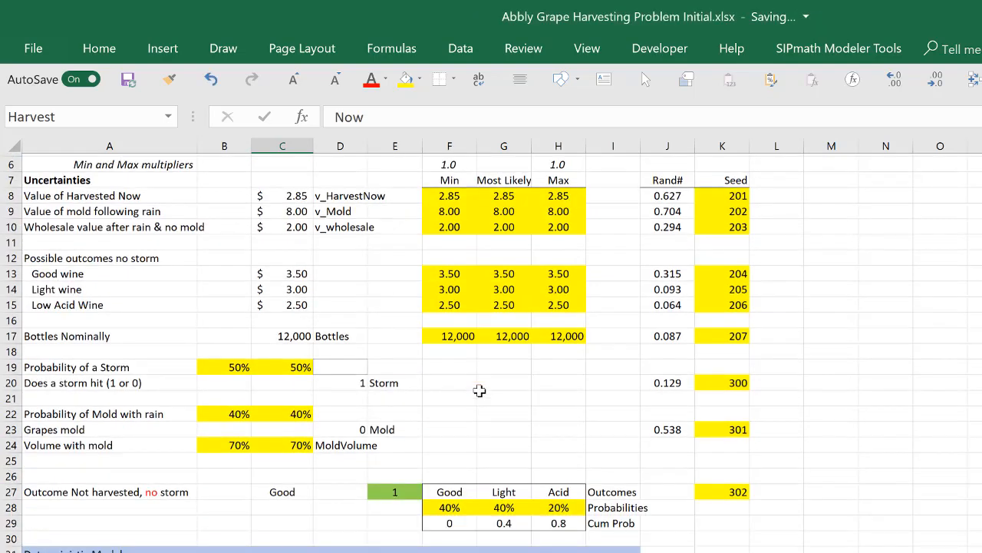
{"action": "scroll", "coordinate": [479, 391], "scroll_direction": "down", "scroll_amount": 7}
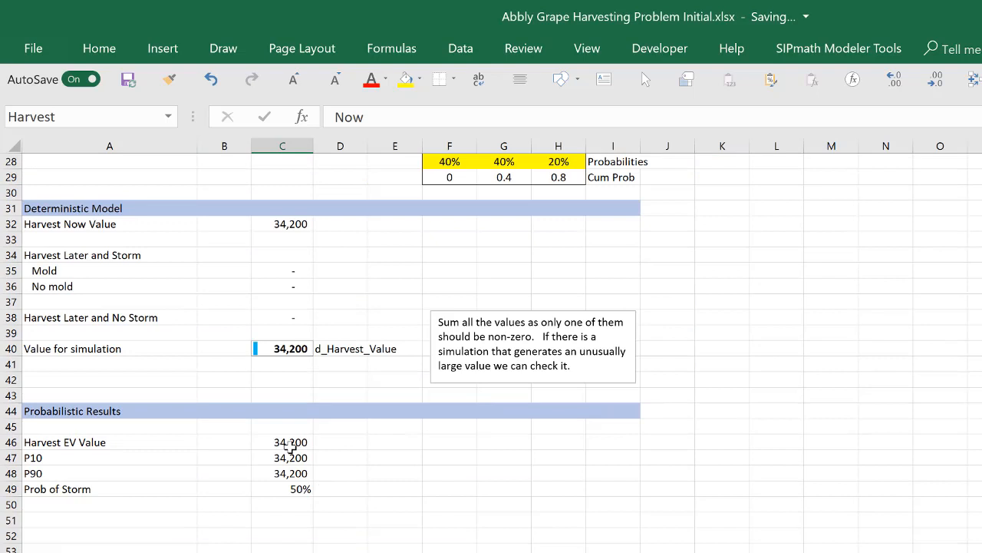
Graph the Value for simulation output in C40 as a cumulative Excel chart starting at F46 on the Model sheet
{"action": "left_click", "coordinate": [282, 350]}
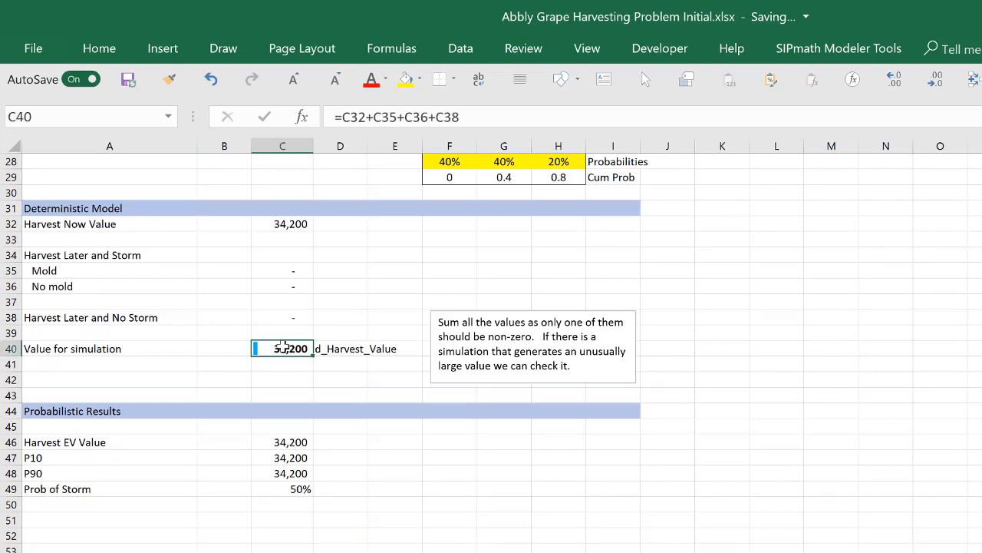
{"action": "left_click", "coordinate": [835, 48]}
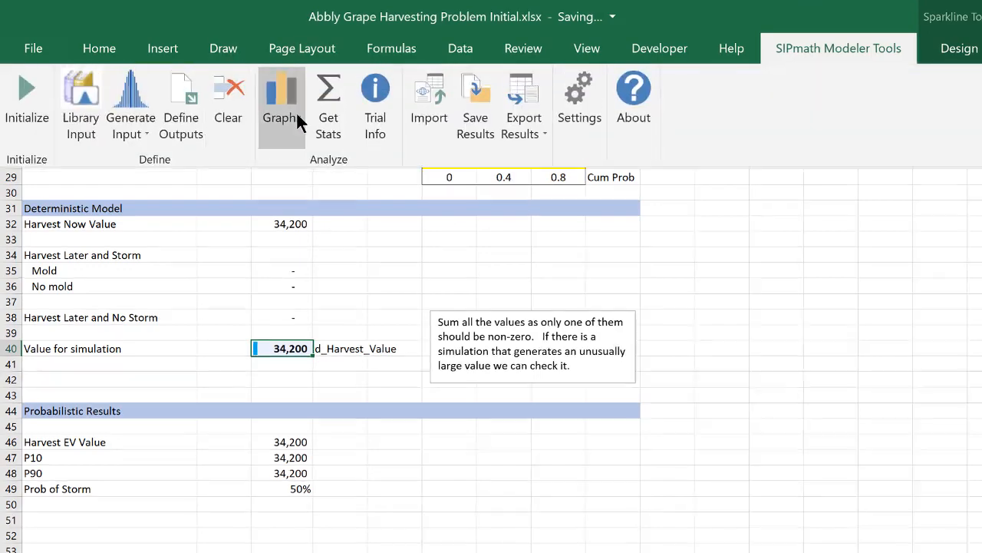
{"action": "left_click", "coordinate": [265, 100]}
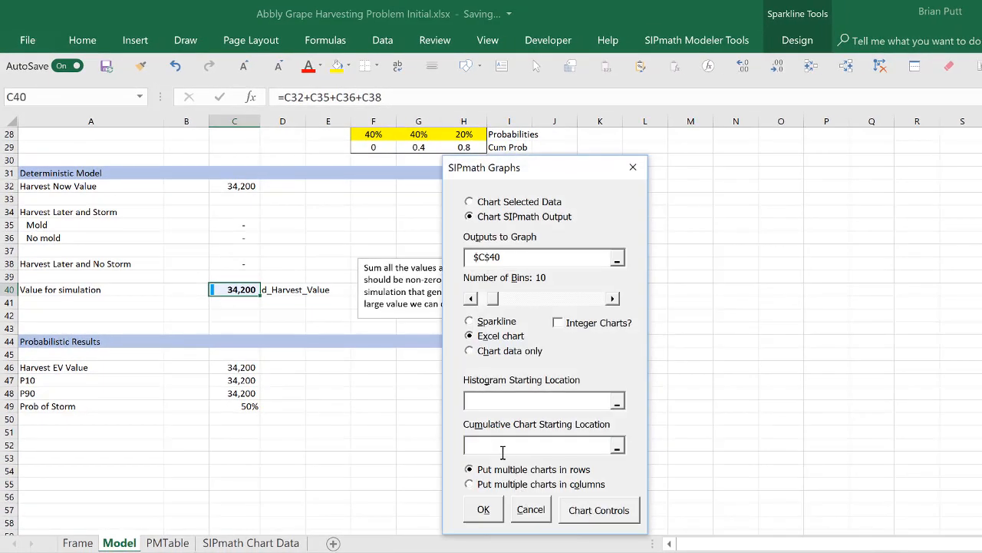
{"action": "left_click", "coordinate": [373, 366]}
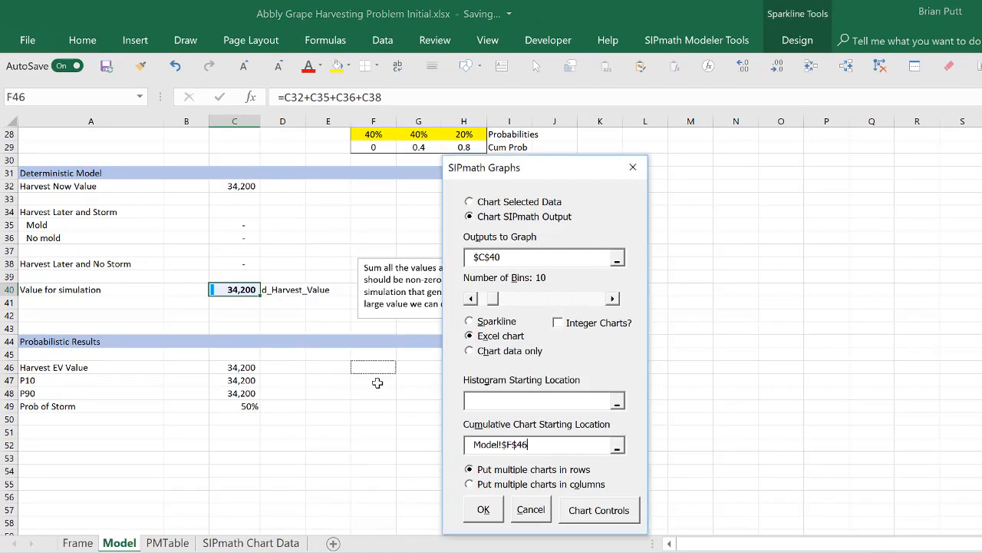
{"action": "left_click", "coordinate": [491, 509]}
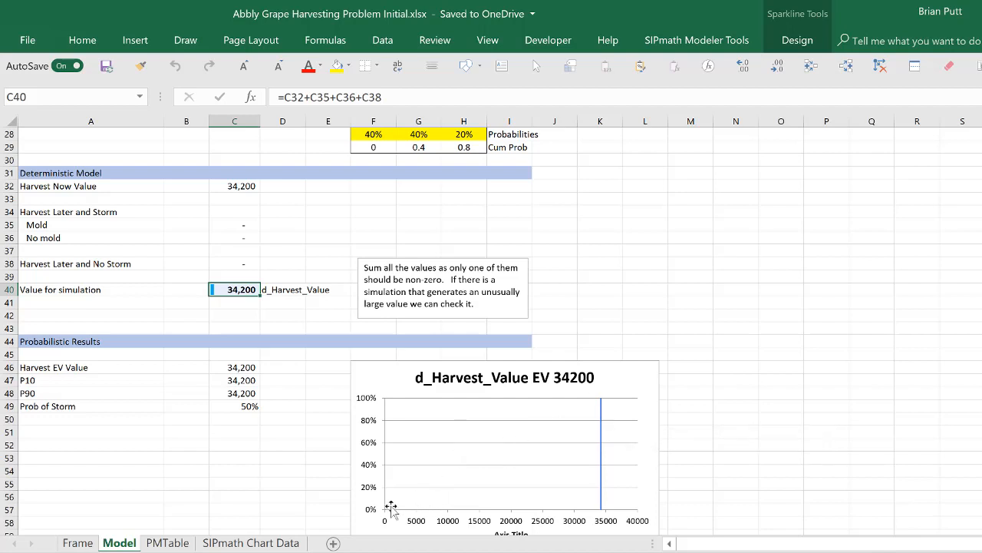
Copy column B of the SIPmath Chart Data sheet into column E as static values with the original formatting
{"action": "left_click", "coordinate": [254, 543]}
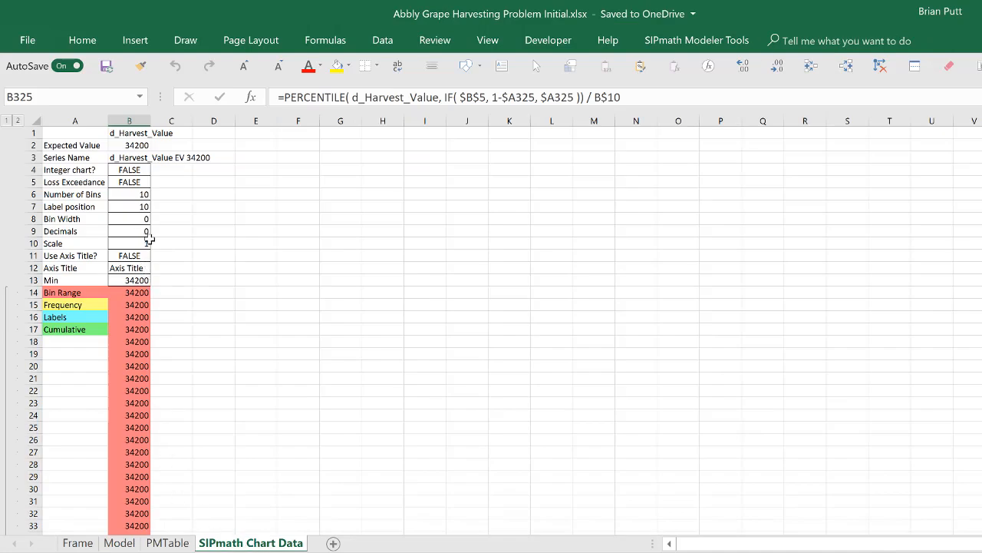
{"action": "left_click", "coordinate": [131, 122]}
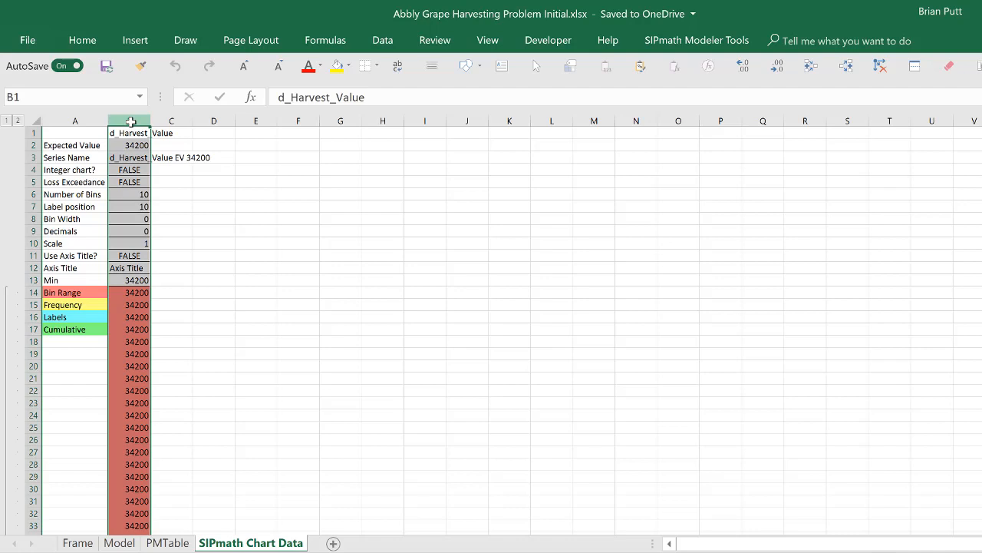
{"action": "key", "text": "ctrl+c"}
{"action": "key", "text": "Right"}
{"action": "key", "text": "Right"}
{"action": "key", "text": "Right"}
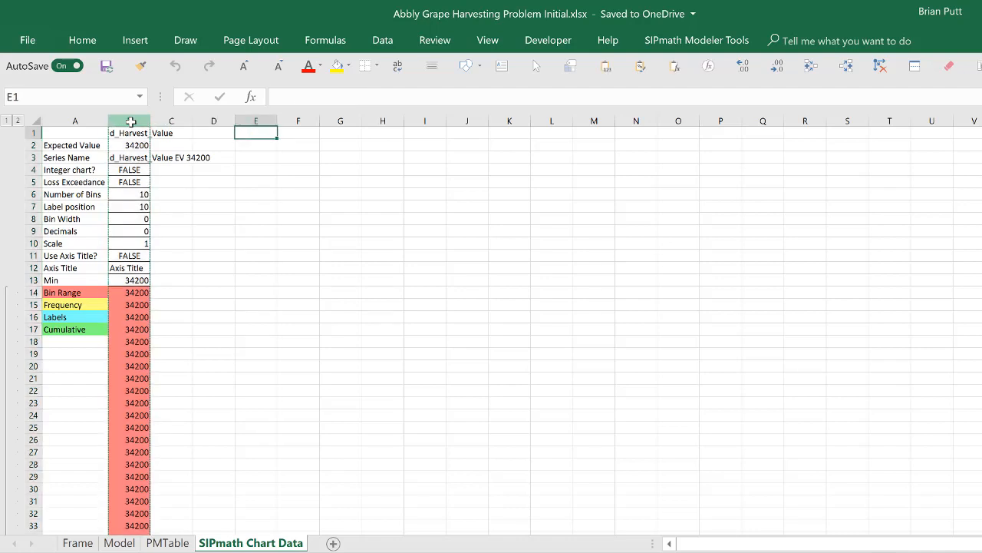
{"action": "left_click", "coordinate": [606, 62]}
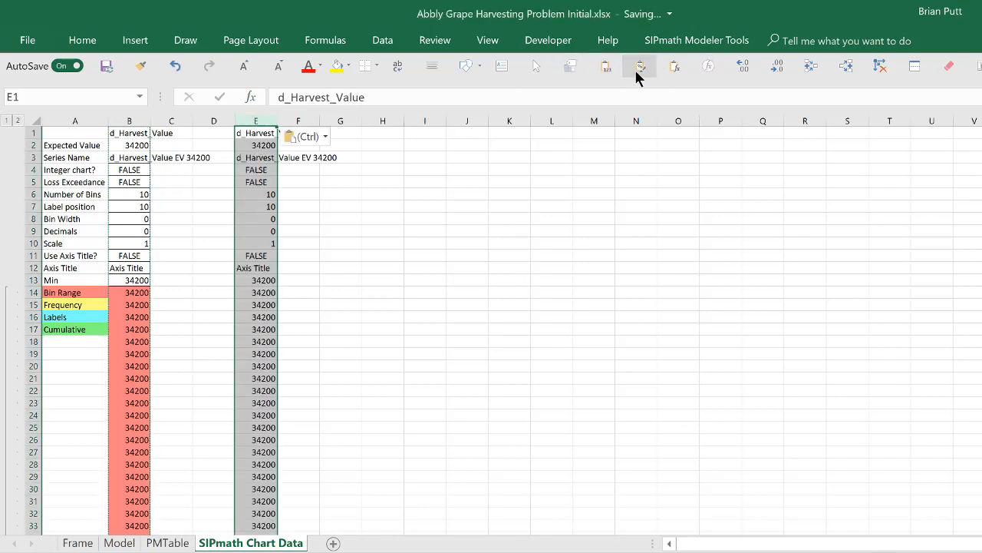
{"action": "left_click", "coordinate": [637, 68]}
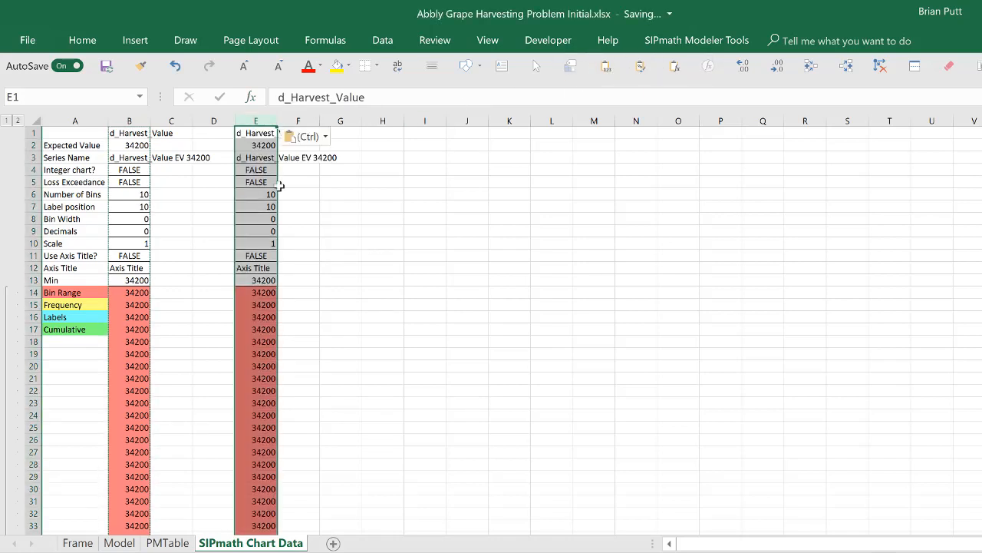
Change the copied series name in E3 to "Ref Harvest Now EV 34200"
{"action": "left_click", "coordinate": [256, 156]}
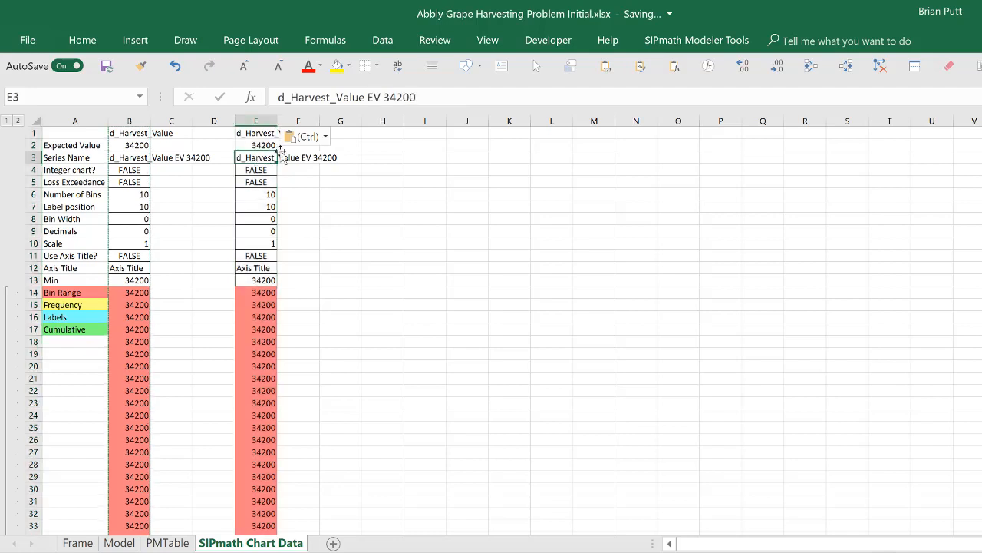
{"action": "left_click", "coordinate": [280, 98]}
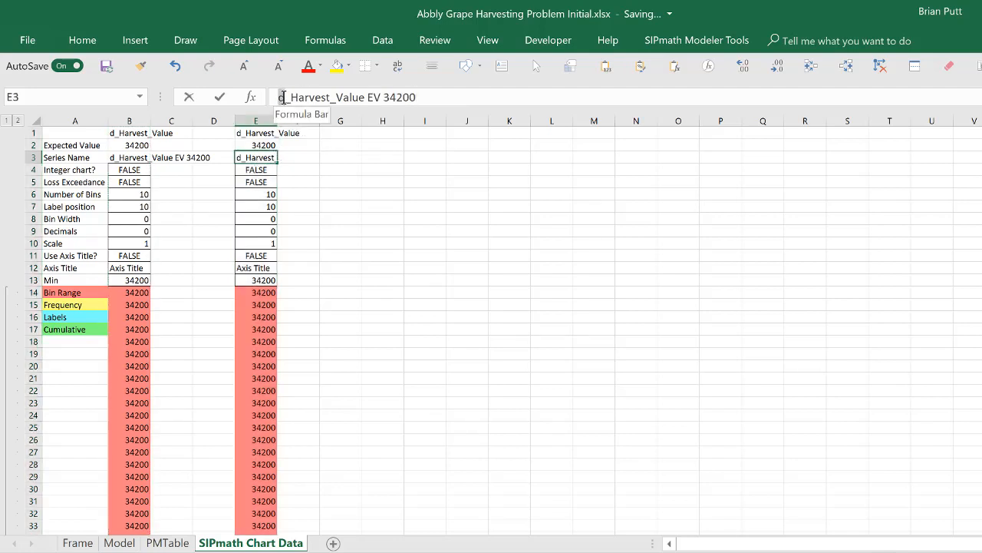
{"action": "left_click_drag", "start_coordinate": [281, 97], "coordinate": [357, 97]}
{"action": "type", "text": "Refer"}
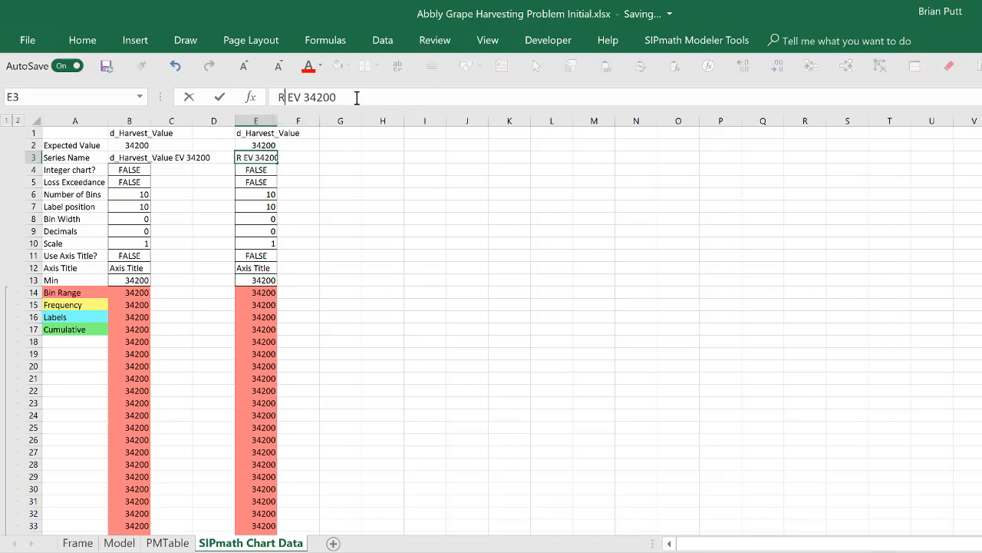
{"action": "key", "text": "BackSpace"}
{"action": "key", "text": "BackSpace"}
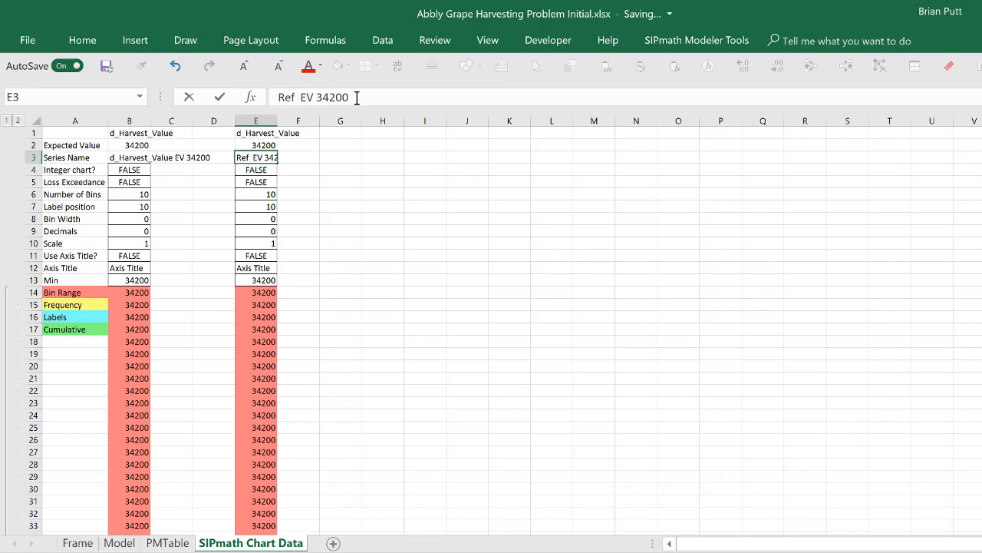
{"action": "type", "text": "Harvest N"}
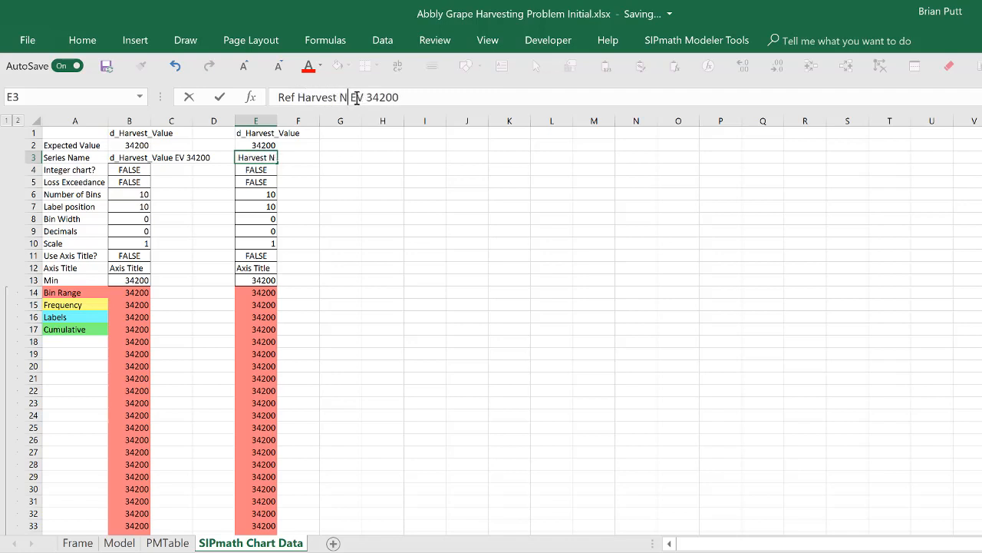
{"action": "type", "text": "ow"}
{"action": "key", "text": "ctrl+Return"}
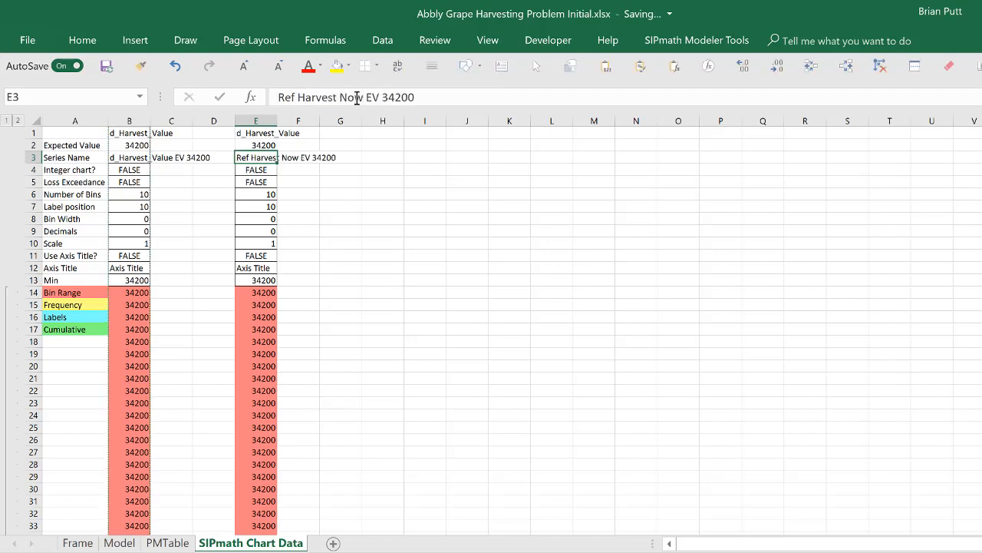
Set the default When to Harvest decision in C4 of the Model sheet to Later and check the cumulative chart
{"action": "key", "text": "ctrl+Page_Up"}
{"action": "key", "text": "ctrl+Page_Up"}
{"action": "scroll", "coordinate": [272, 350], "scroll_direction": "up", "scroll_amount": 12}
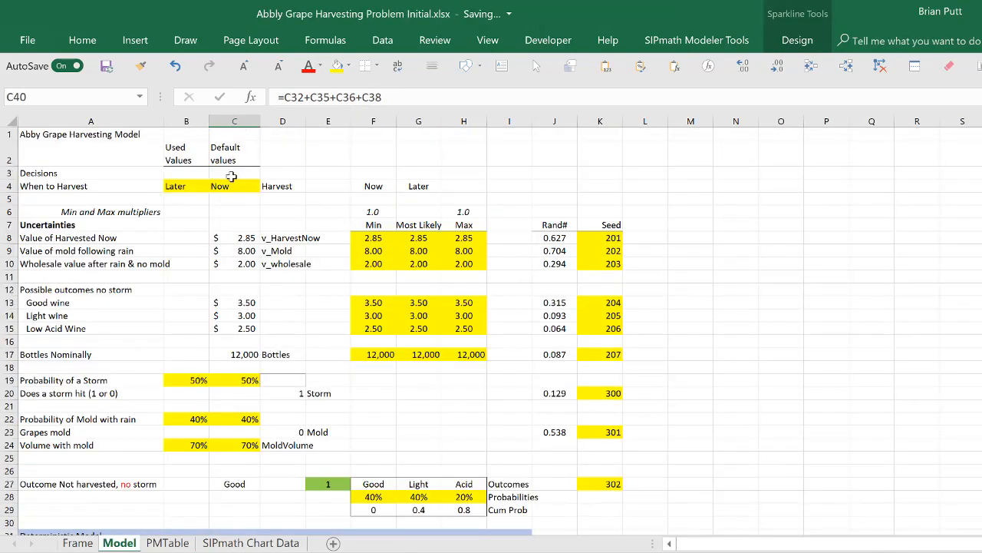
{"action": "left_click", "coordinate": [239, 184]}
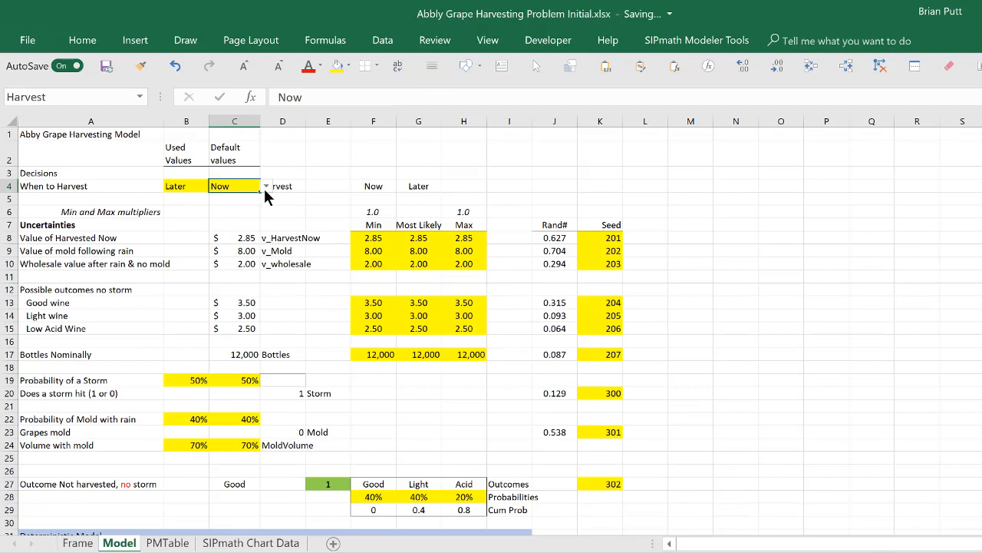
{"action": "left_click", "coordinate": [266, 186]}
{"action": "scroll", "coordinate": [250, 376], "scroll_direction": "down", "scroll_amount": 11}
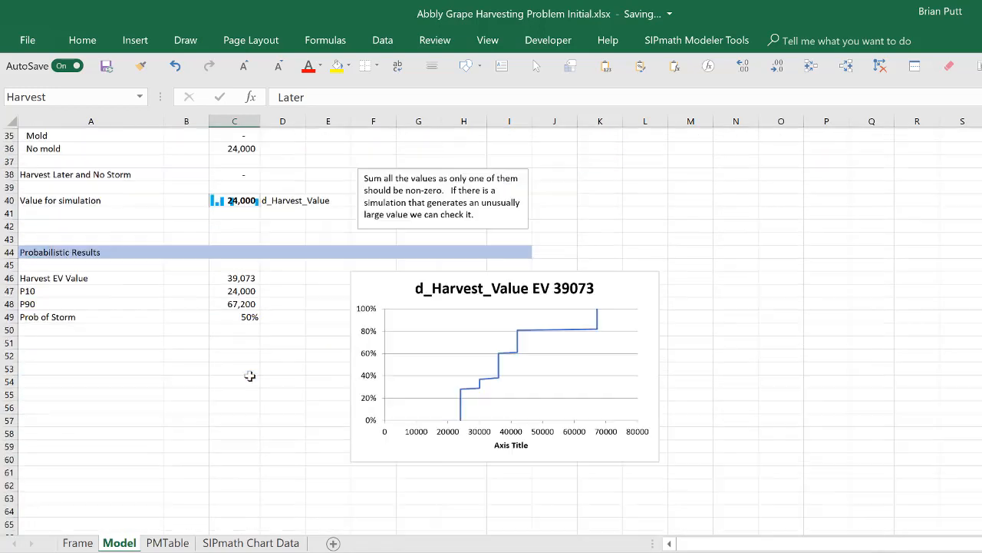
{"action": "scroll", "coordinate": [250, 376], "scroll_direction": "down", "scroll_amount": 2}
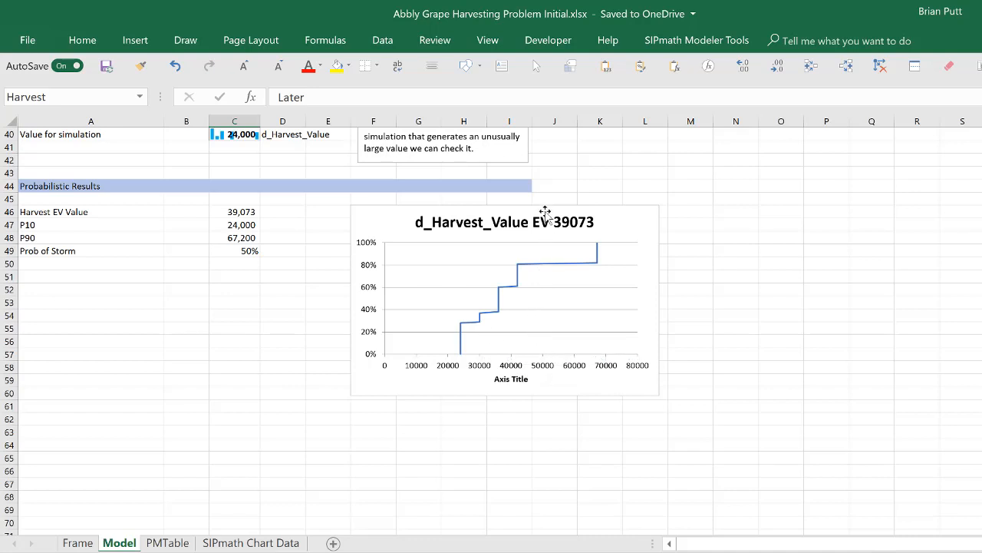
Copy the Model sheet's cumulative chart to H322 on SIPmath Chart Data, with only the cumulative row group expanded
{"action": "left_click", "coordinate": [633, 230]}
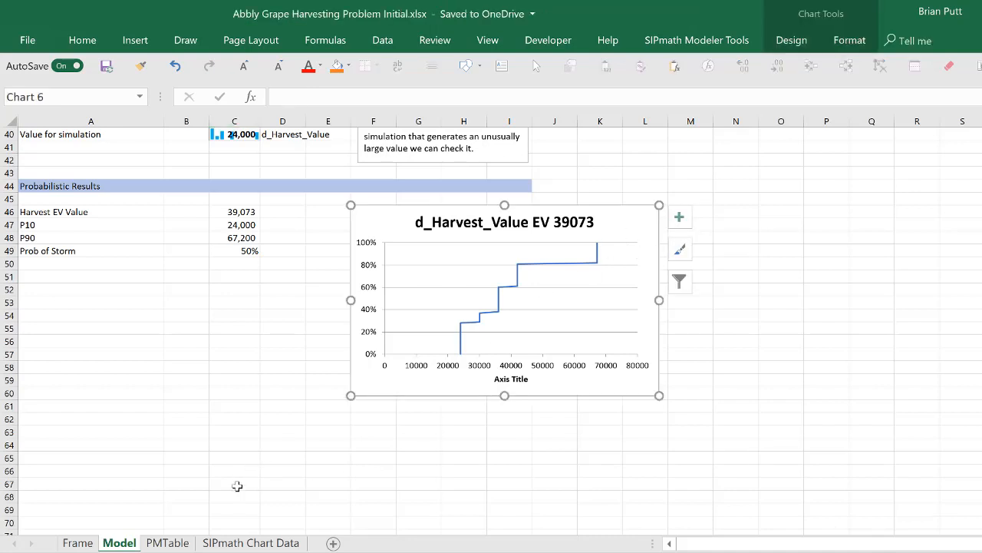
{"action": "left_click", "coordinate": [238, 543]}
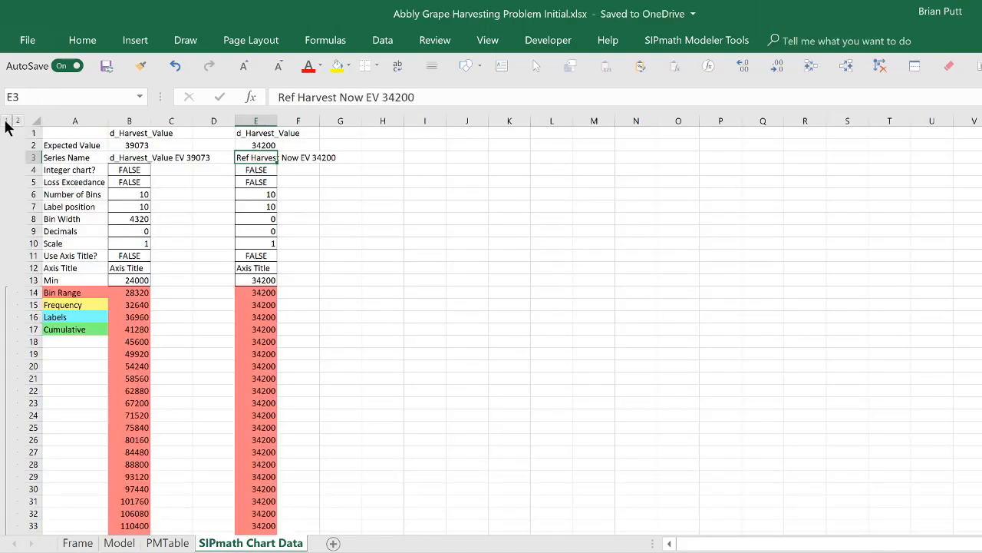
{"action": "left_click", "coordinate": [6, 121]}
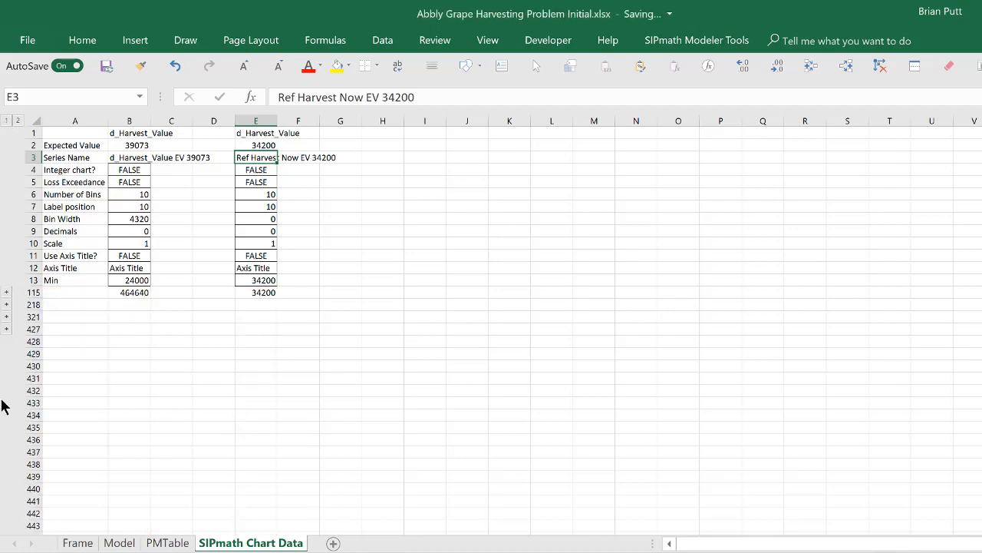
{"action": "left_click", "coordinate": [7, 329]}
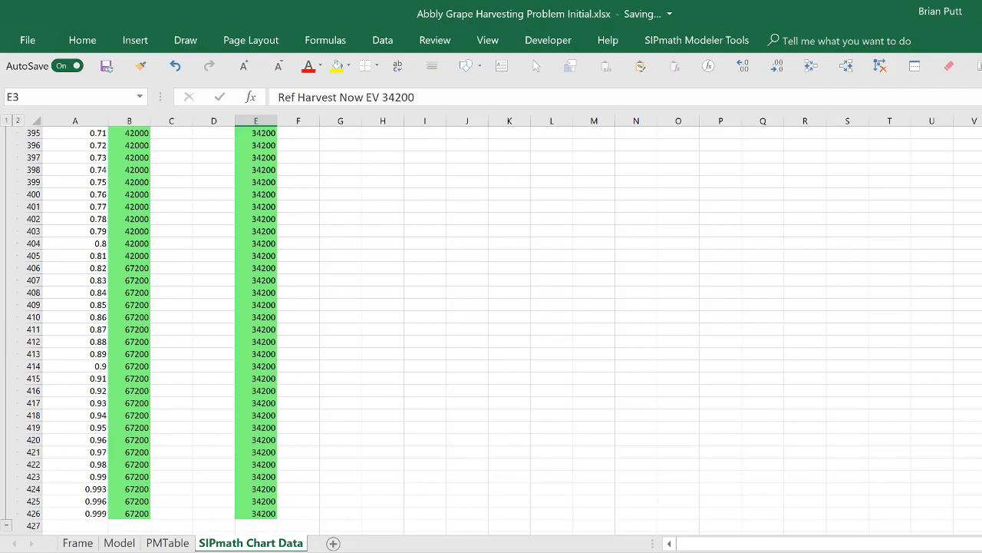
{"action": "scroll", "coordinate": [154, 330], "scroll_direction": "up", "scroll_amount": 20}
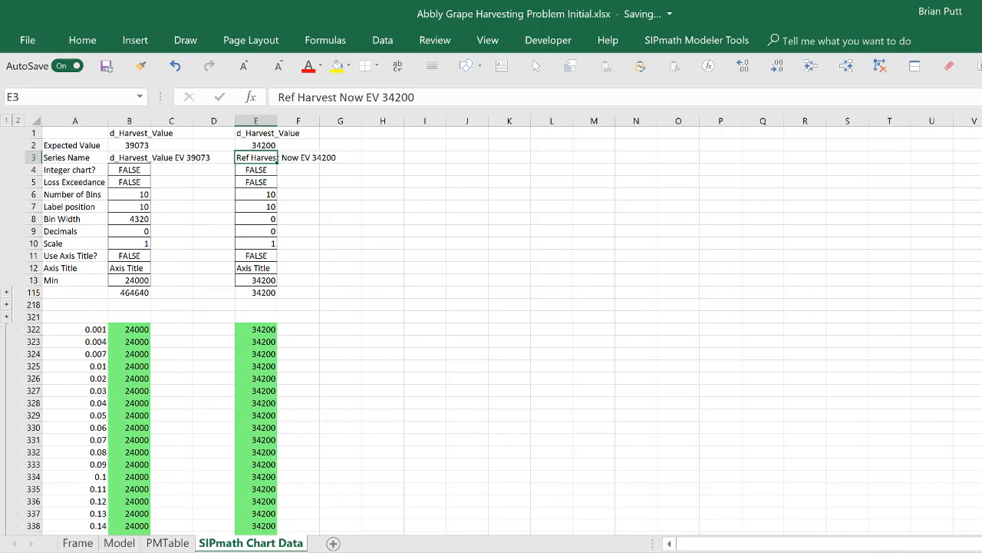
{"action": "left_click", "coordinate": [382, 330]}
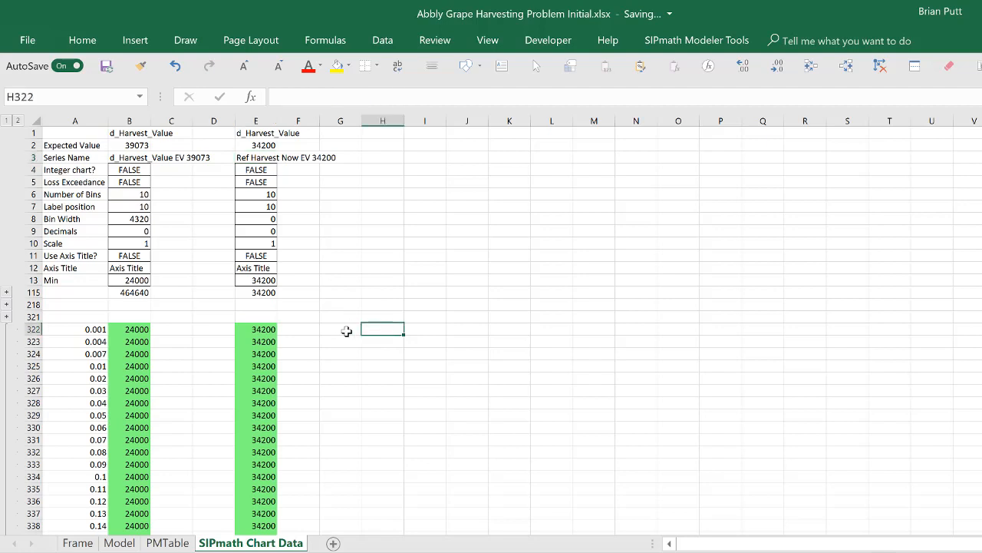
{"action": "key", "text": "ctrl+v"}
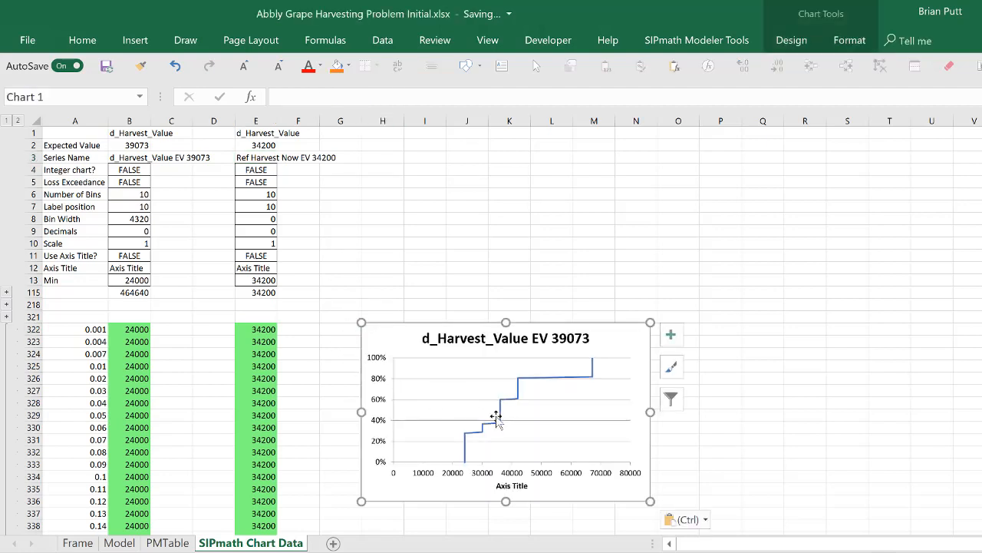
Repoint the copied chart's series to the reference values in E322:E426 and its name to E3
{"action": "left_click", "coordinate": [500, 412]}
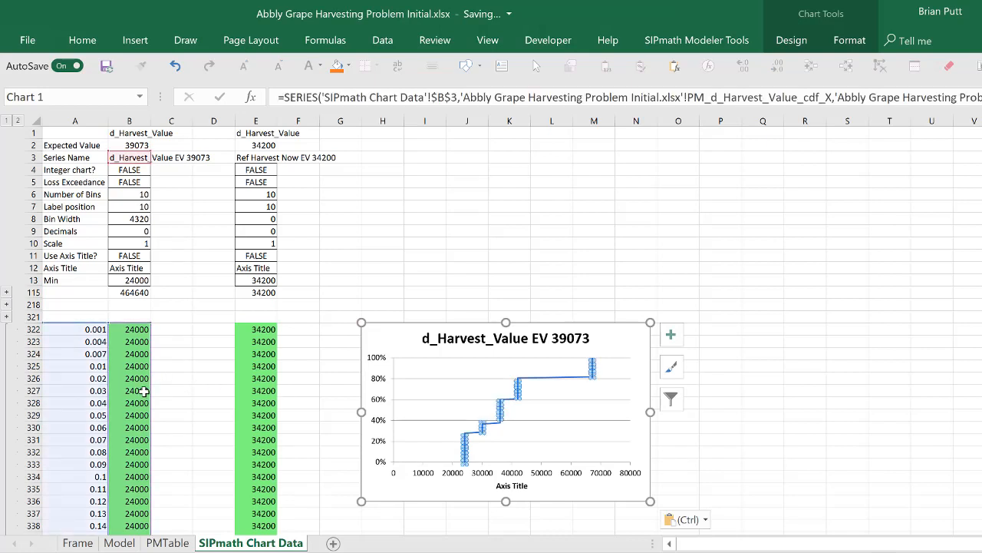
{"action": "left_click_drag", "start_coordinate": [154, 390], "coordinate": [237, 390]}
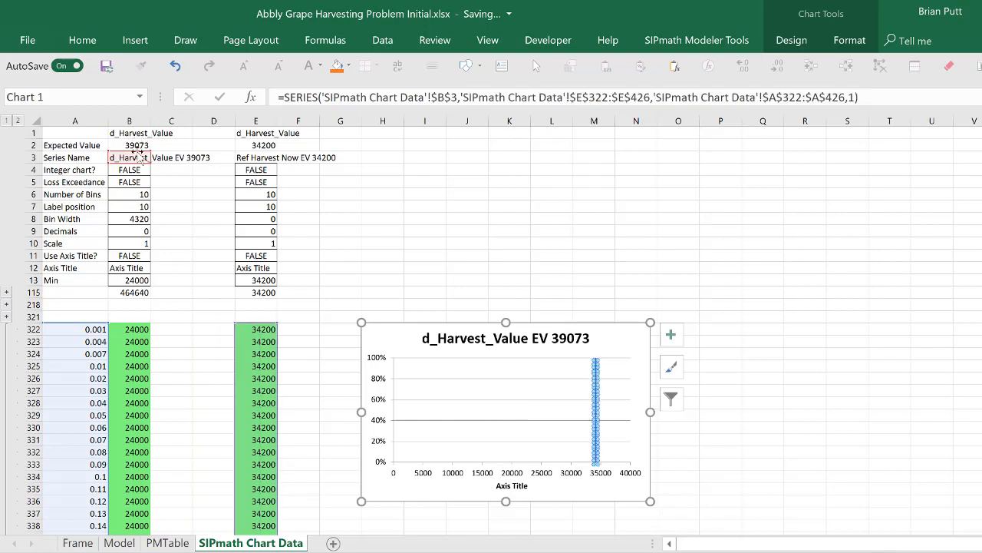
{"action": "left_click_drag", "start_coordinate": [141, 156], "coordinate": [258, 161]}
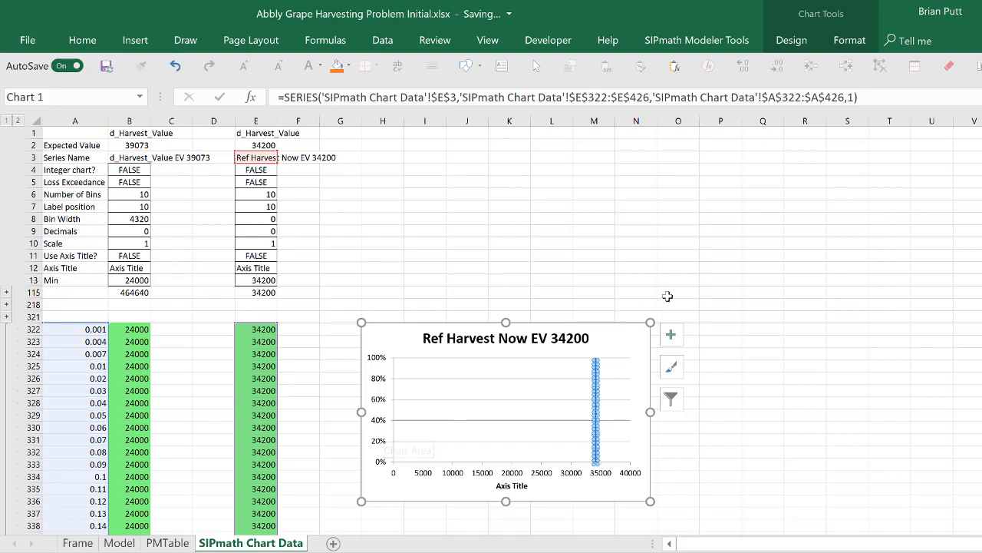
Copy the reference chart onto the Model sheet's cumulative chart to overlay its series, and add a legend
{"action": "left_click", "coordinate": [628, 336]}
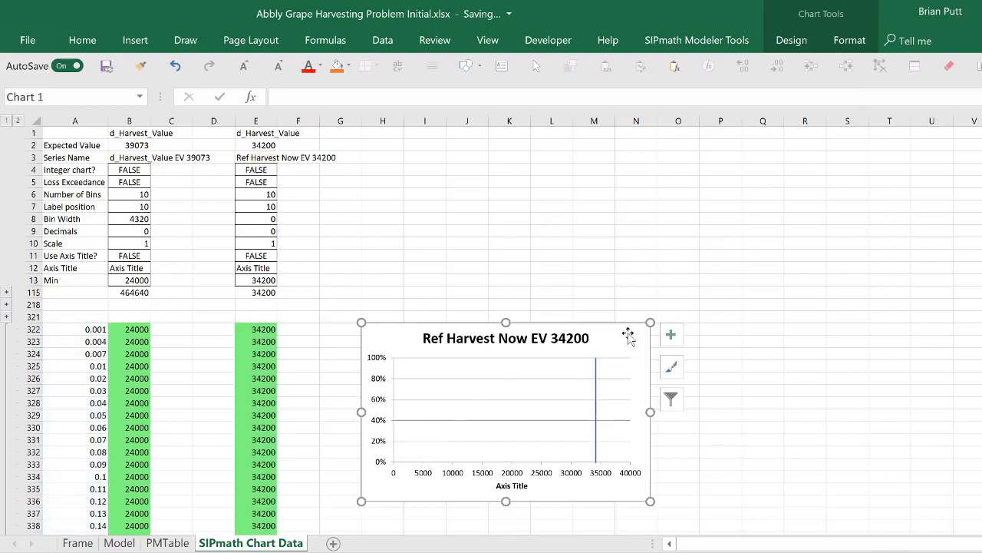
{"action": "key", "text": "ctrl+c"}
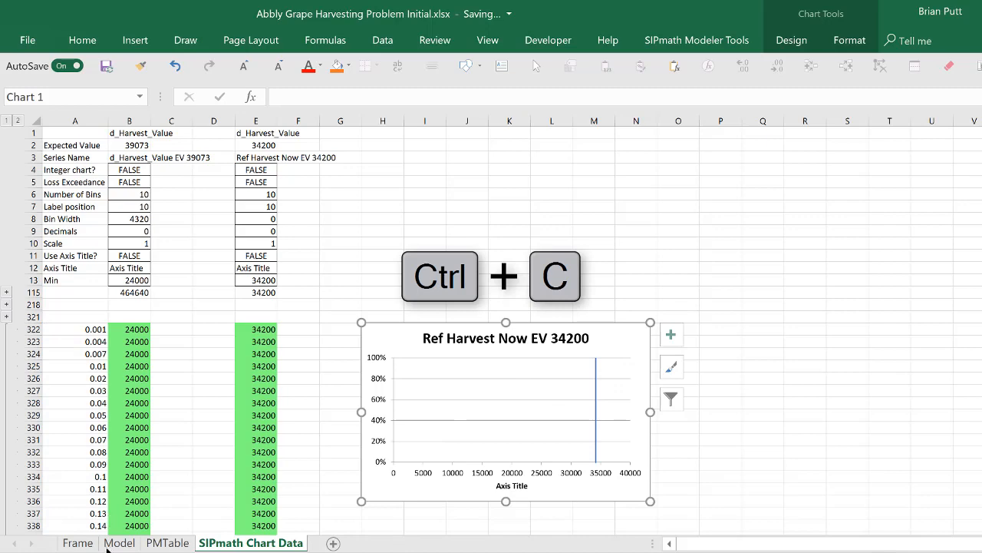
{"action": "left_click", "coordinate": [119, 542]}
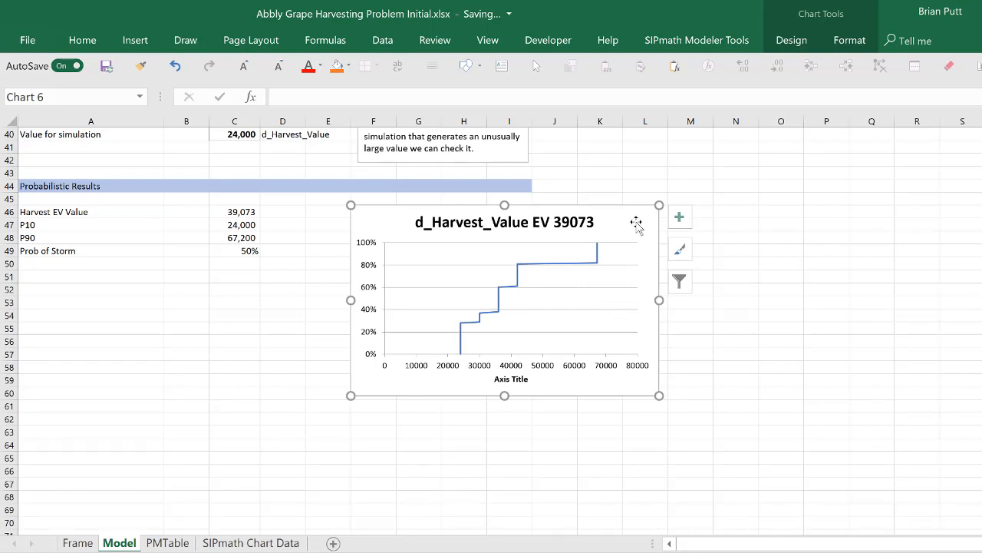
{"action": "key", "text": "ctrl+v"}
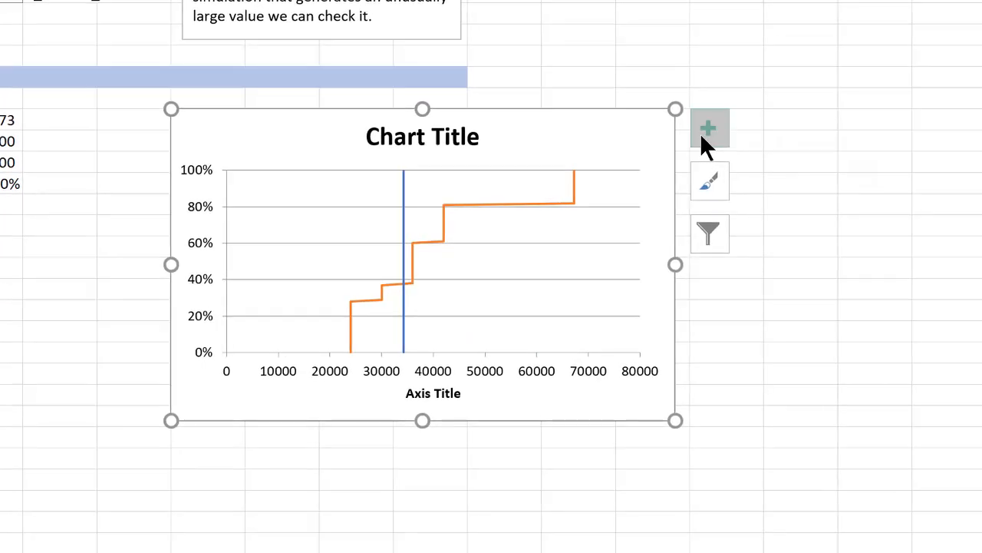
{"action": "left_click", "coordinate": [679, 218]}
{"action": "left_click", "coordinate": [759, 351]}
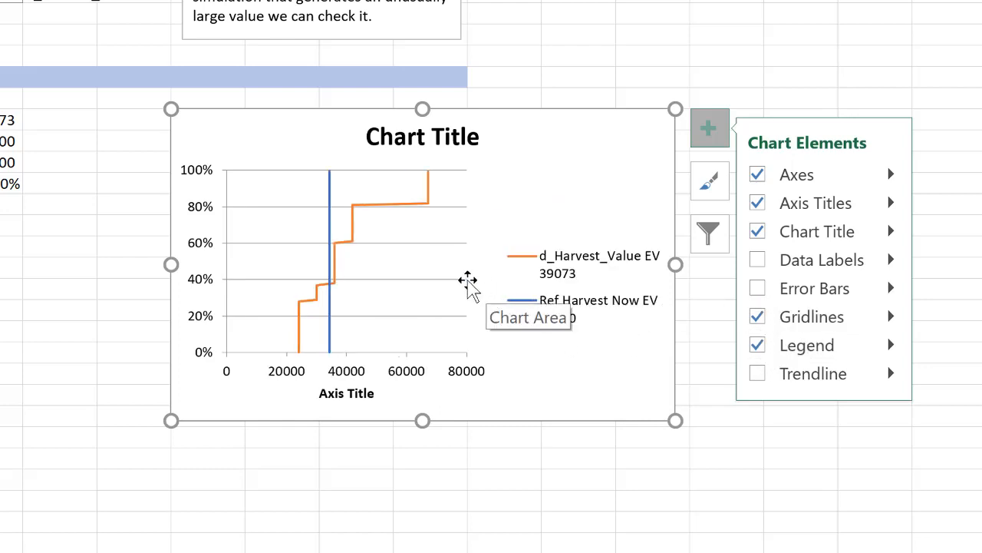
Widen the cumulative chart's plot area to nearly the full chart width and shift the chart closer to the probabilistic results
{"action": "left_click", "coordinate": [439, 264]}
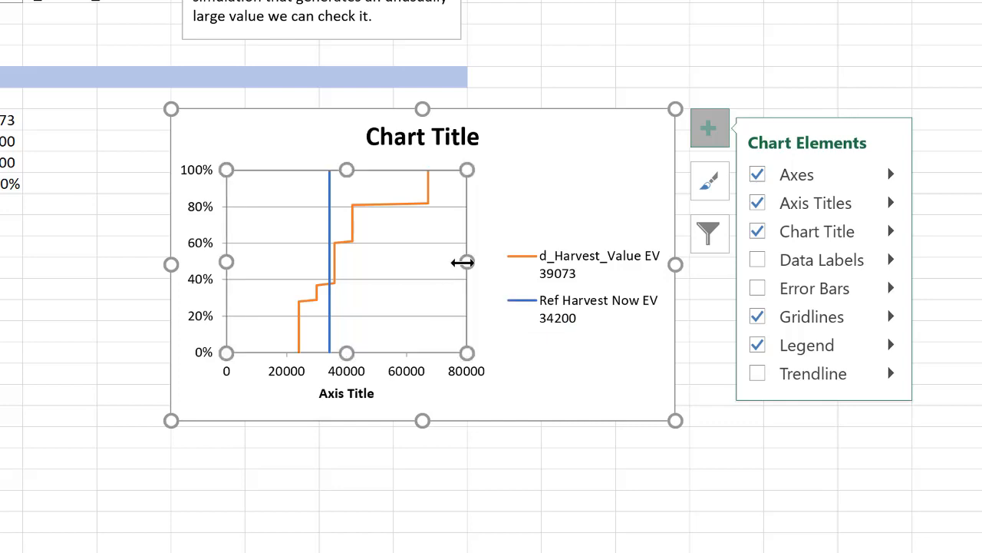
{"action": "left_click_drag", "start_coordinate": [466, 261], "coordinate": [658, 243]}
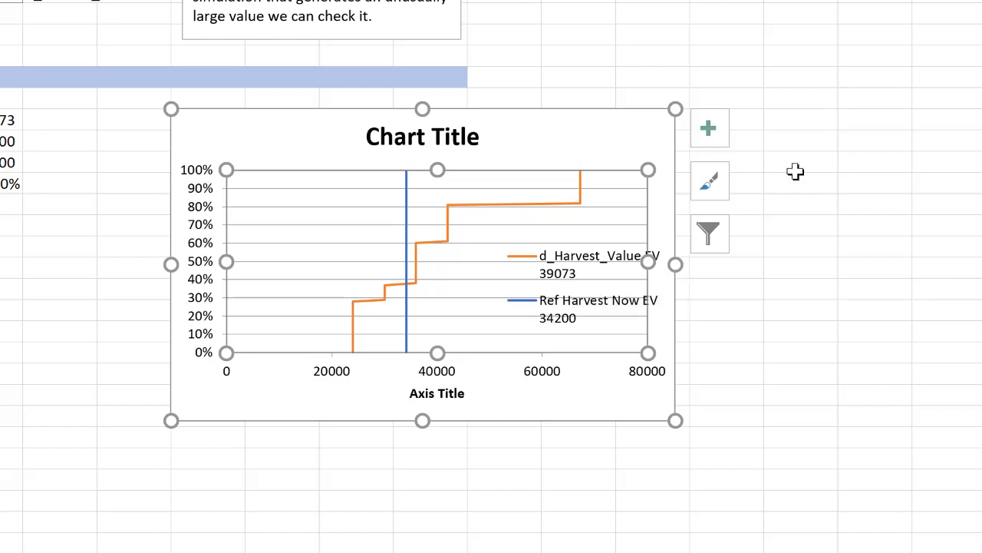
{"action": "left_click_drag", "start_coordinate": [583, 116], "coordinate": [525, 128]}
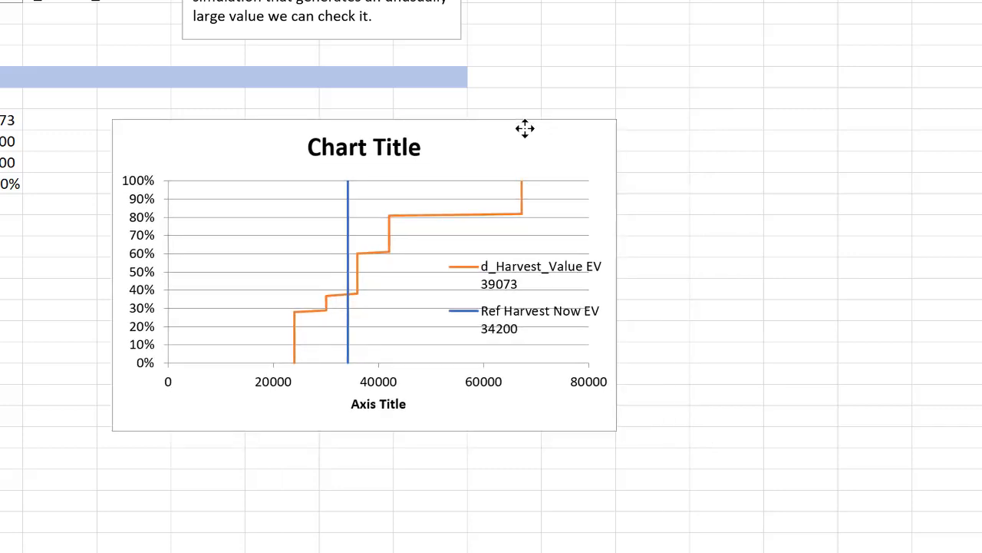
{"action": "left_click", "coordinate": [525, 128]}
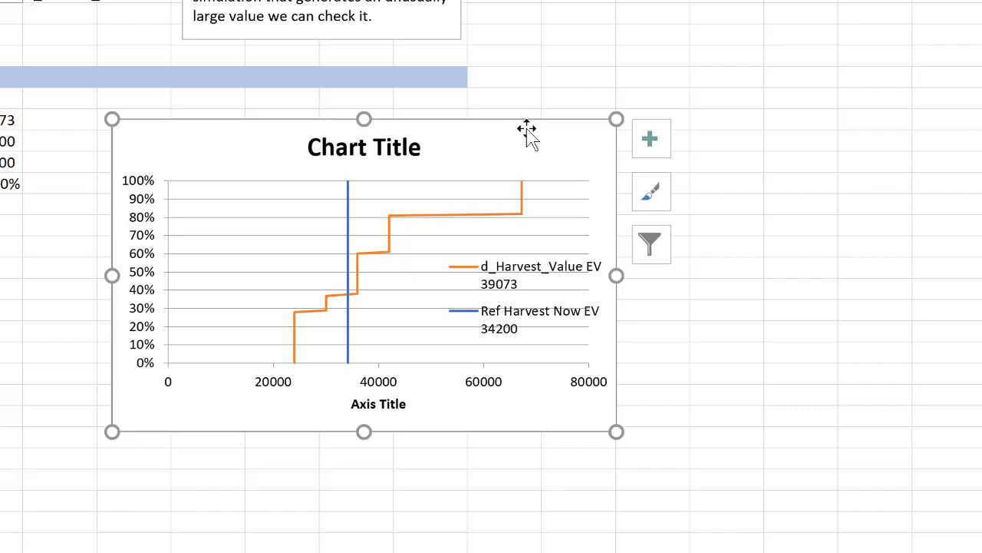
Set the Probability of a Storm in C19 to 100% and check the cumulative chart
{"action": "scroll", "coordinate": [737, 119], "scroll_direction": "up", "scroll_amount": 3}
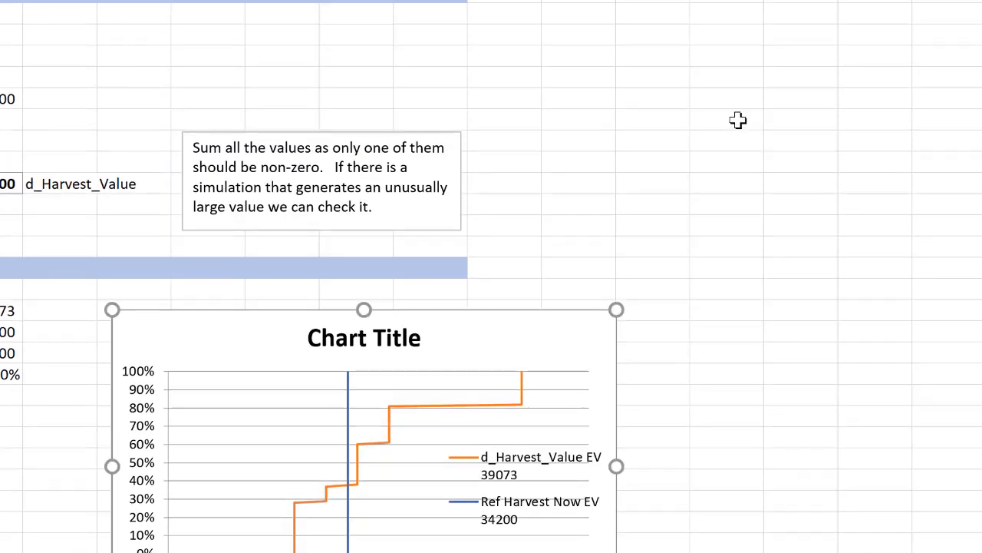
{"action": "scroll", "coordinate": [737, 120], "scroll_direction": "up", "scroll_amount": 5}
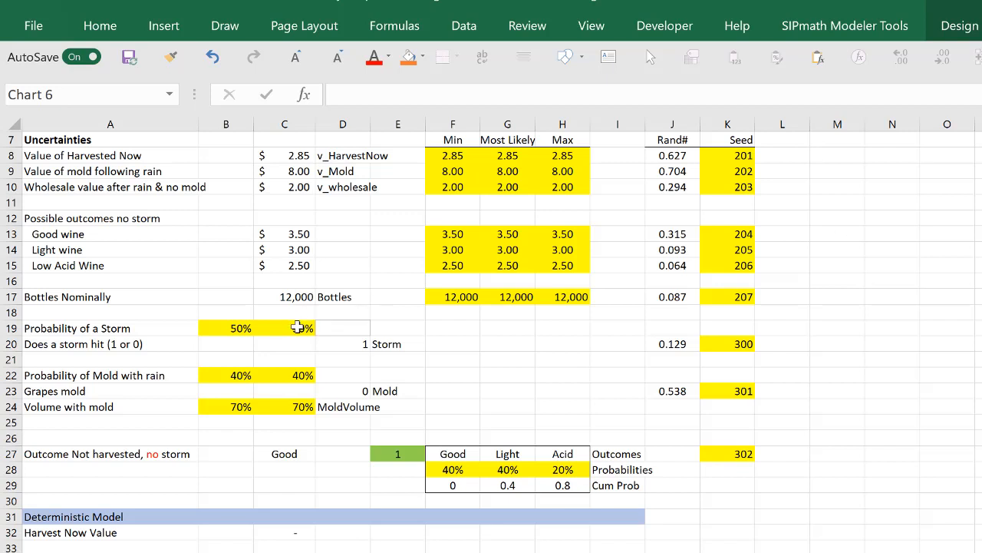
{"action": "left_click", "coordinate": [297, 328]}
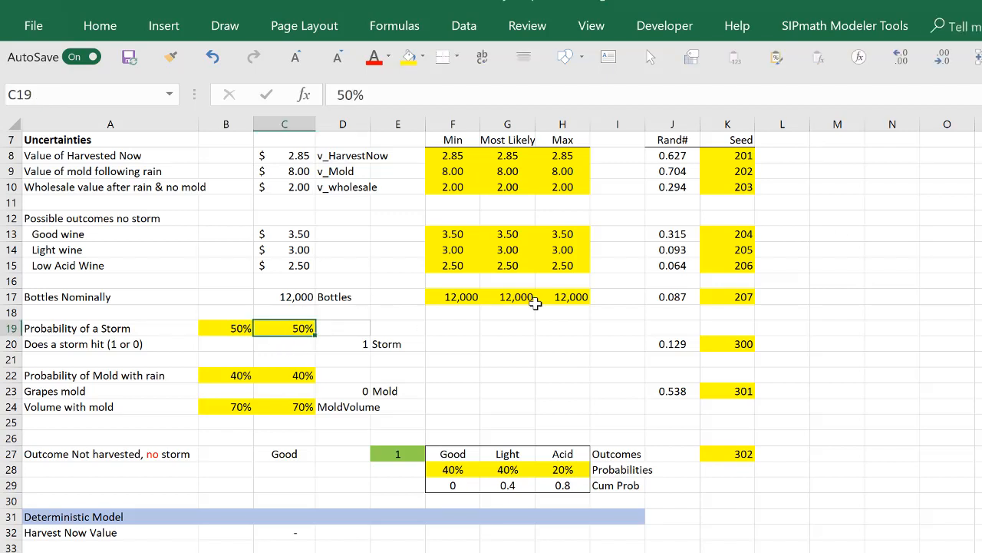
{"action": "type", "text": "100"}
{"action": "scroll", "coordinate": [798, 503], "scroll_direction": "down", "scroll_amount": 6}
{"action": "scroll", "coordinate": [796, 503], "scroll_direction": "down", "scroll_amount": 3}
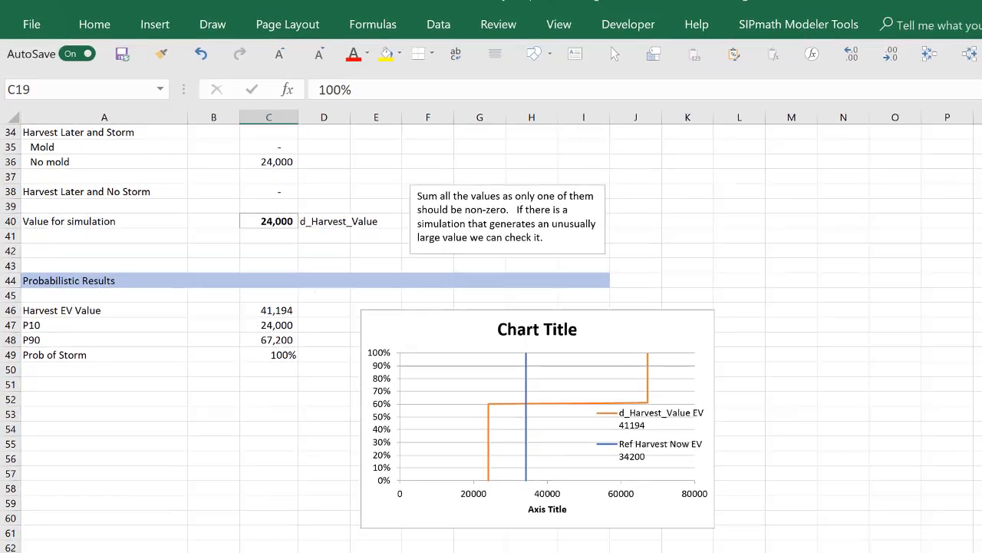
Copy column B of SIPmath Chart Data into column F as static values, including its formatting
{"action": "left_click", "coordinate": [230, 541]}
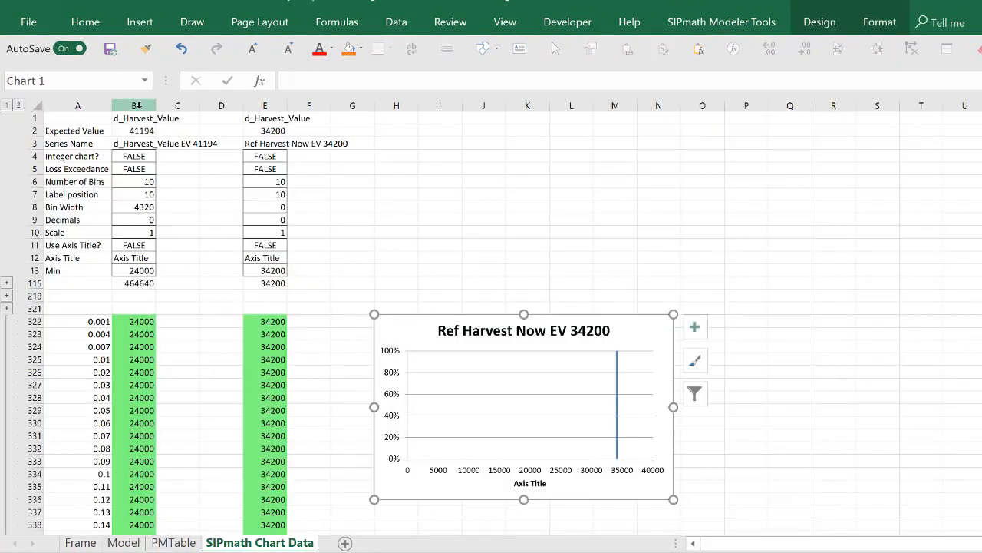
{"action": "left_click", "coordinate": [138, 106]}
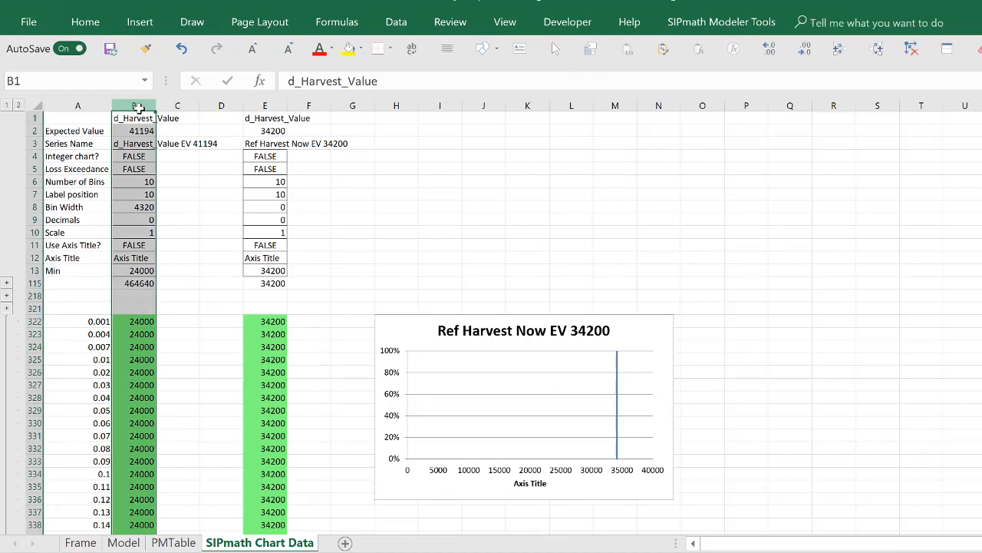
{"action": "key", "text": "ctrl+c"}
{"action": "key", "text": "Right"}
{"action": "key", "text": "Right"}
{"action": "key", "text": "Right"}
{"action": "key", "text": "Right"}
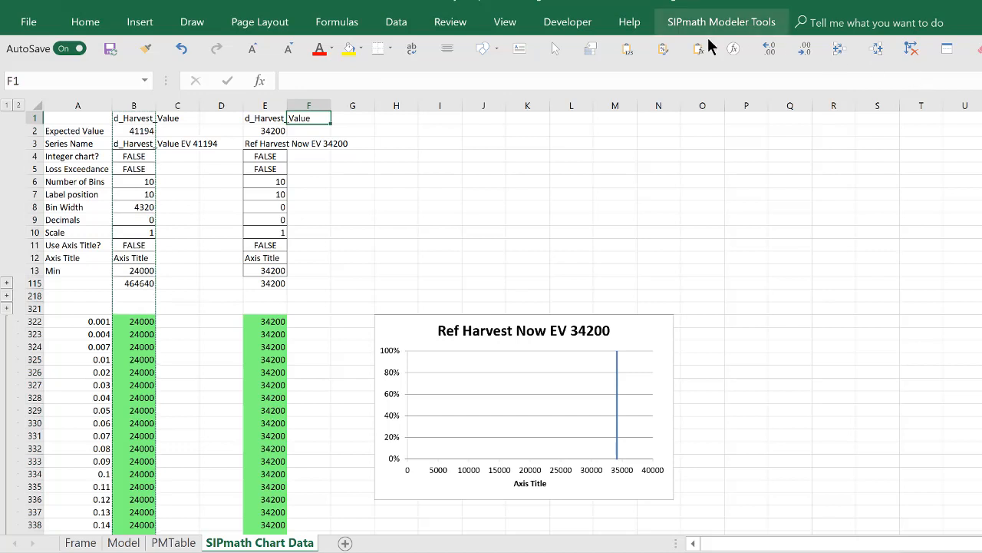
{"action": "left_click", "coordinate": [629, 50]}
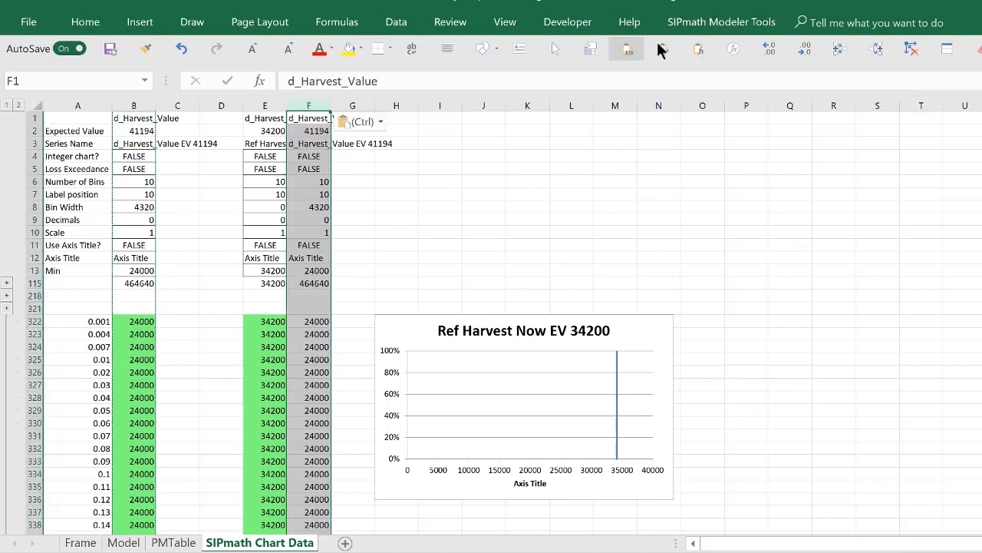
{"action": "left_click", "coordinate": [661, 50]}
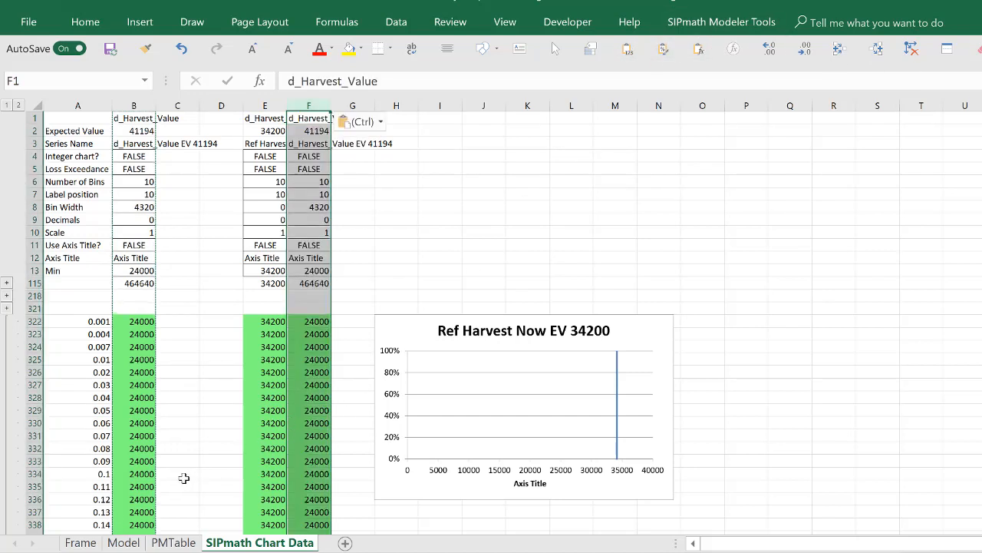
{"action": "left_click", "coordinate": [82, 542]}
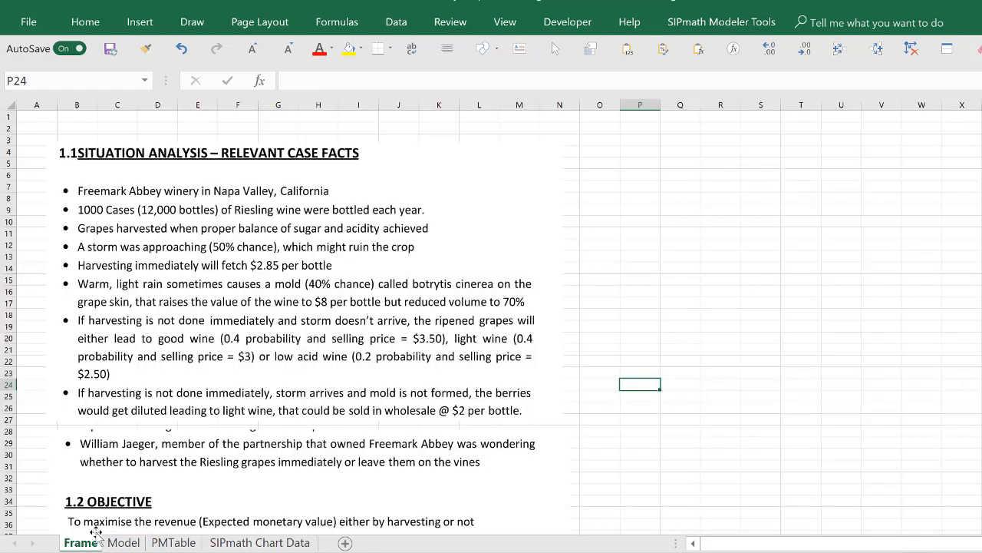
{"action": "left_click", "coordinate": [123, 543]}
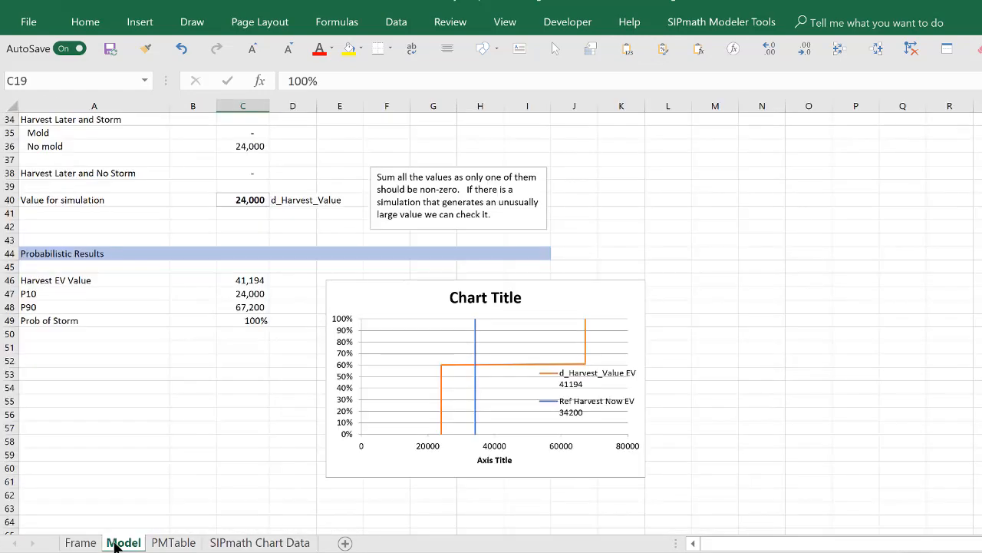
{"action": "scroll", "coordinate": [465, 272], "scroll_direction": "up", "scroll_amount": 8}
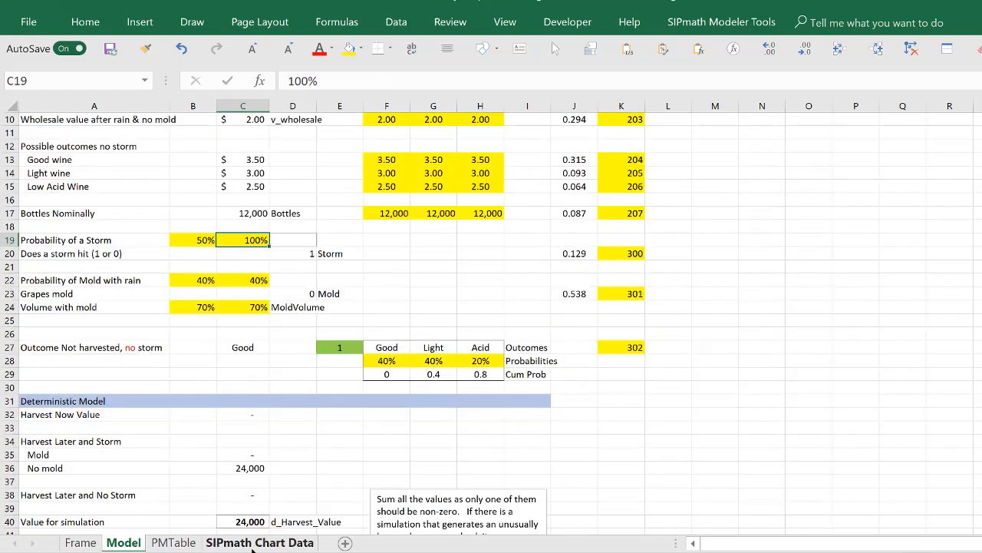
{"action": "left_click", "coordinate": [266, 543]}
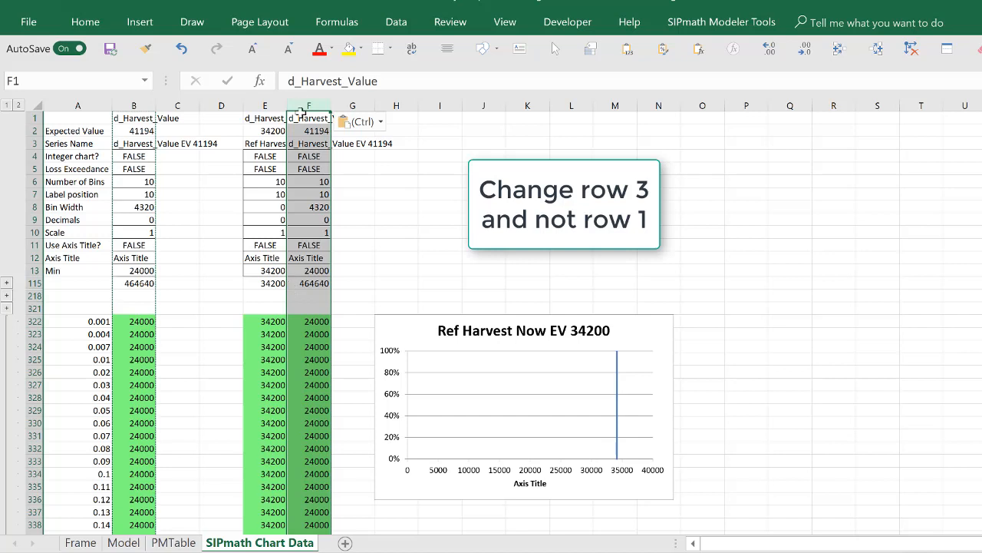
Replace d_Harvest_Value with Certain Storm in the series name in F3, keeping the EV 41194 ending
{"action": "left_click", "coordinate": [302, 143]}
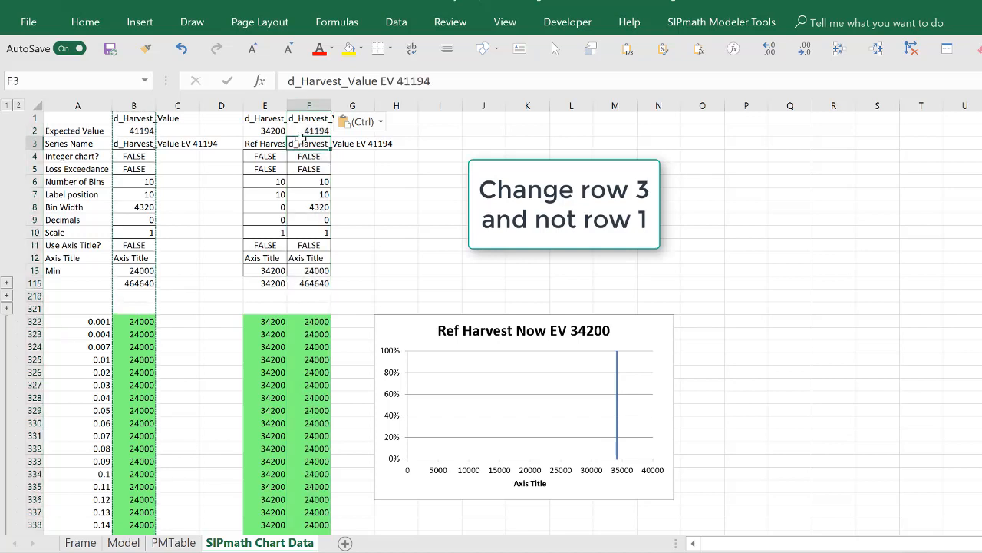
{"action": "left_click_drag", "start_coordinate": [291, 81], "coordinate": [355, 81]}
{"action": "type", "text": "Certain Storm"}
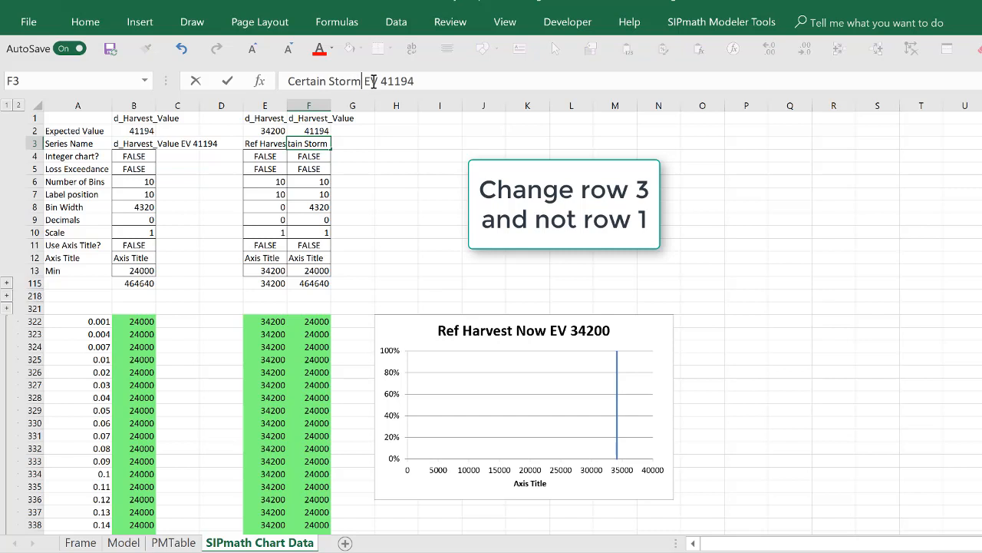
{"action": "key", "text": "ctrl+Return"}
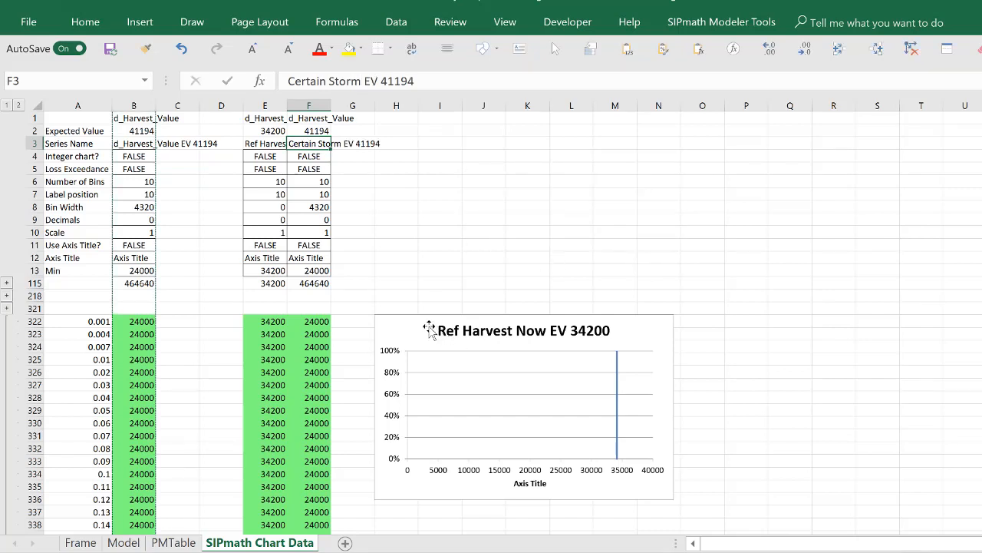
Repoint the reference chart's series to the values in F322:F426 and its name to F3
{"action": "left_click", "coordinate": [419, 336]}
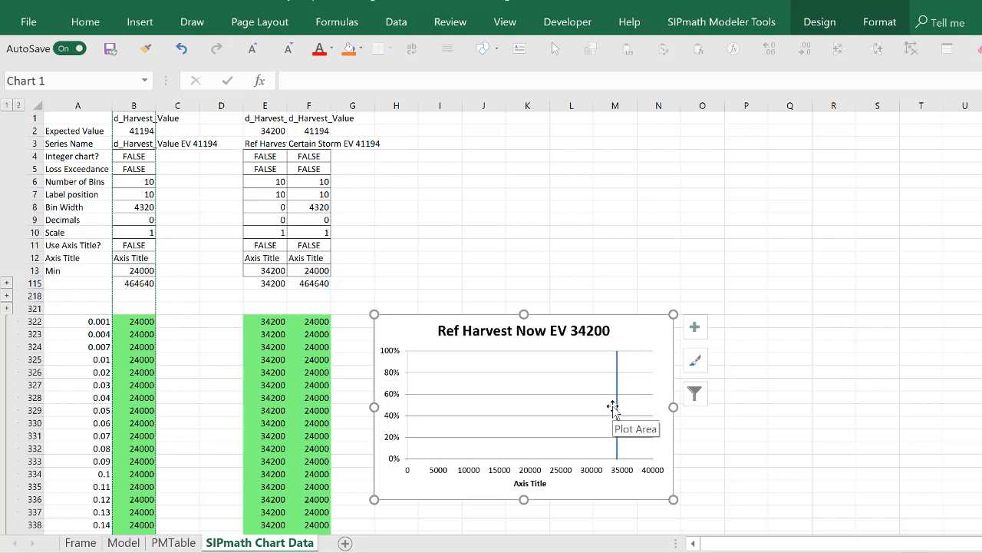
{"action": "left_click", "coordinate": [619, 404]}
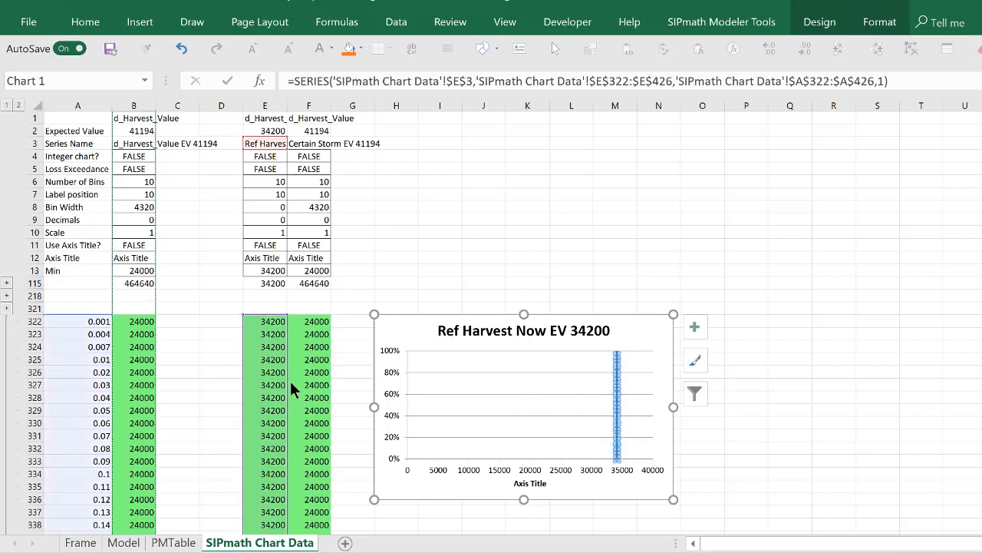
{"action": "left_click_drag", "start_coordinate": [292, 390], "coordinate": [316, 390]}
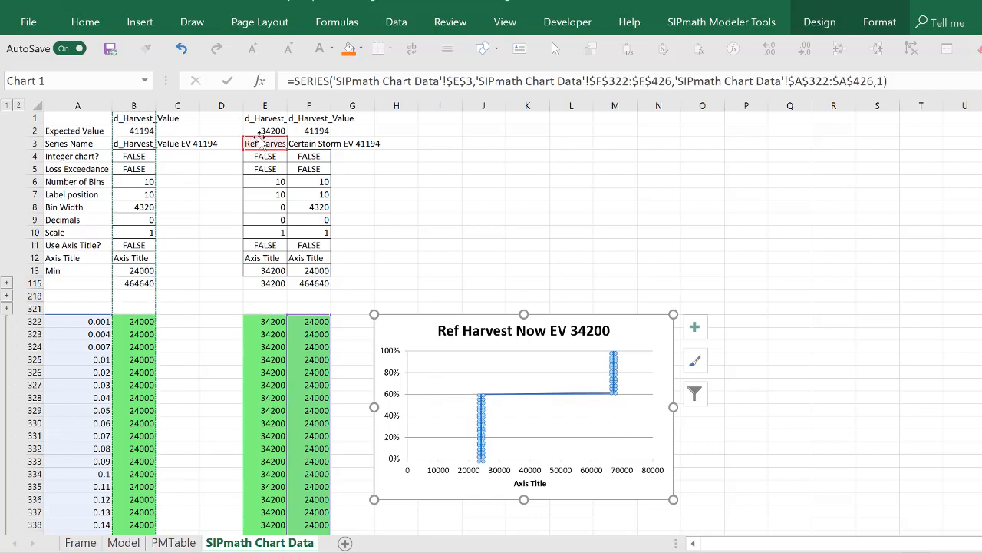
{"action": "left_click_drag", "start_coordinate": [261, 138], "coordinate": [313, 138]}
Copy the Certain Storm chart onto the Model sheet's cumulative chart to overlay its series, and turn the legend back on
{"action": "key", "text": "ctrl+c"}
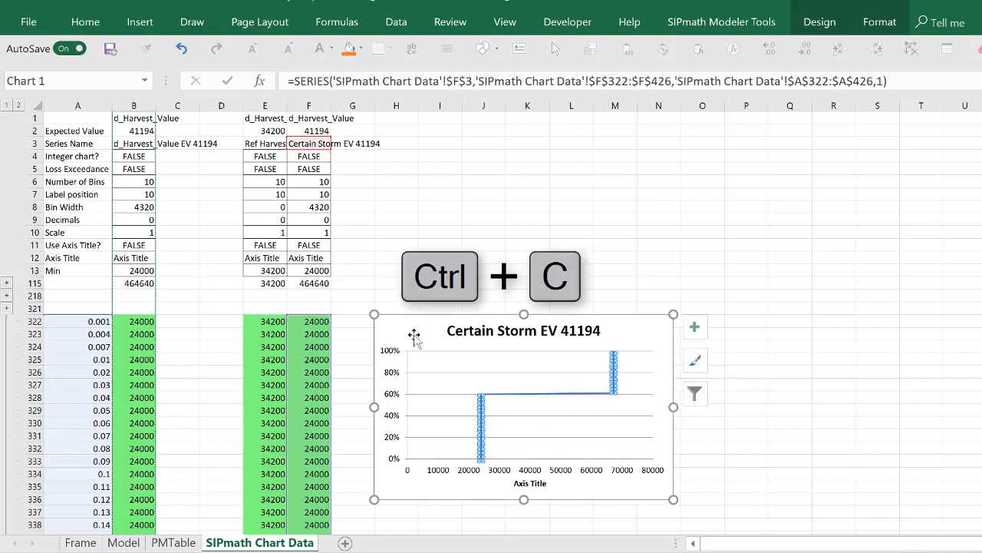
{"action": "left_click", "coordinate": [414, 338]}
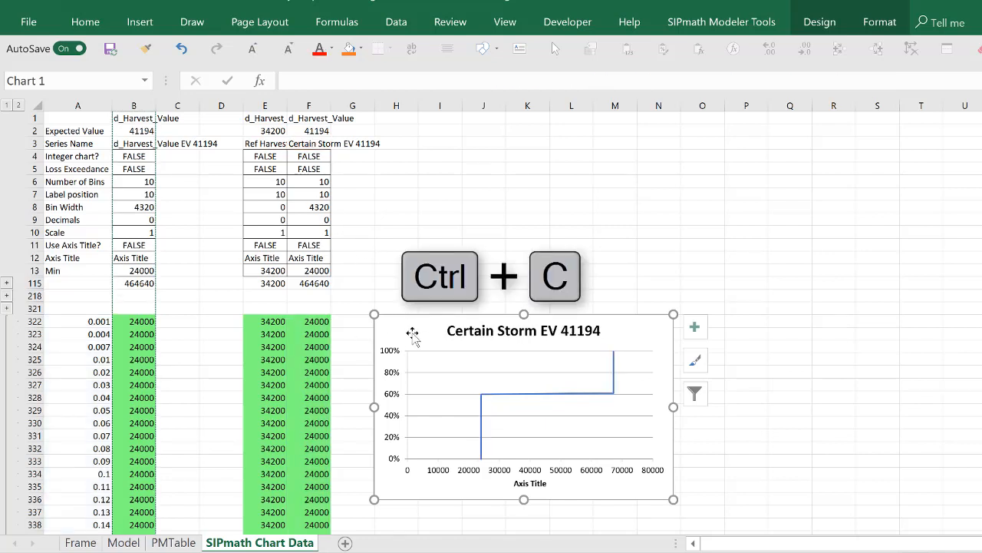
{"action": "key", "text": "ctrl+c"}
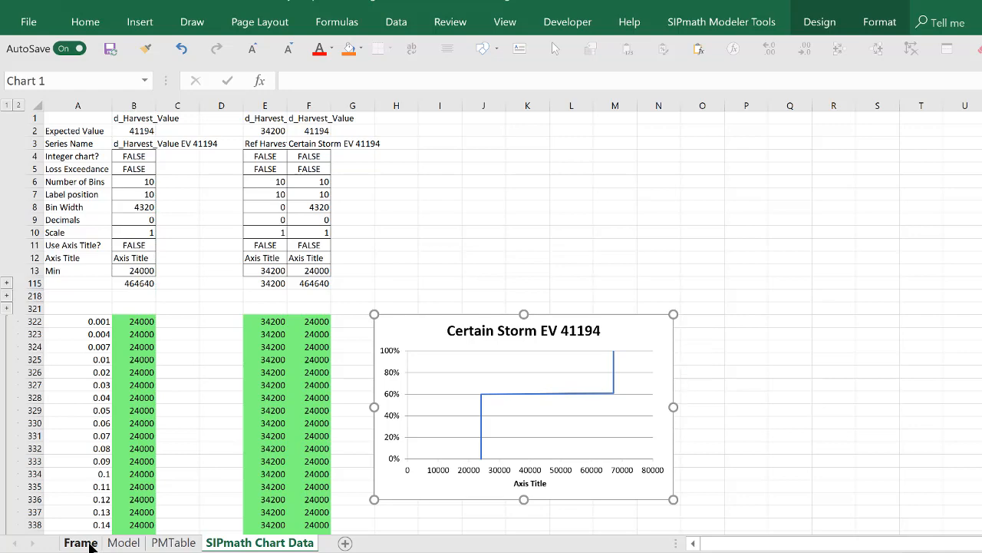
{"action": "left_click", "coordinate": [81, 543]}
{"action": "left_click", "coordinate": [109, 543]}
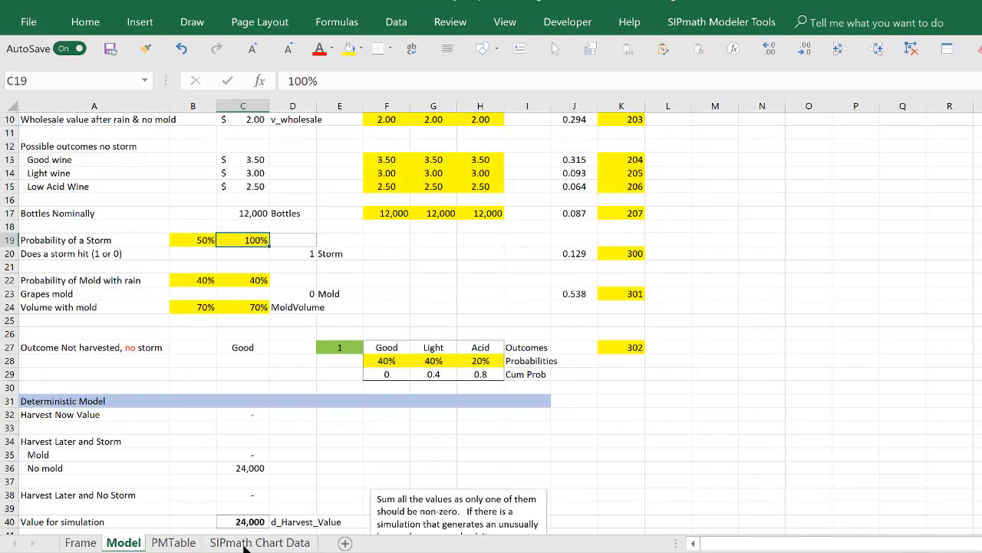
{"action": "scroll", "coordinate": [789, 327], "scroll_direction": "down", "scroll_amount": 7}
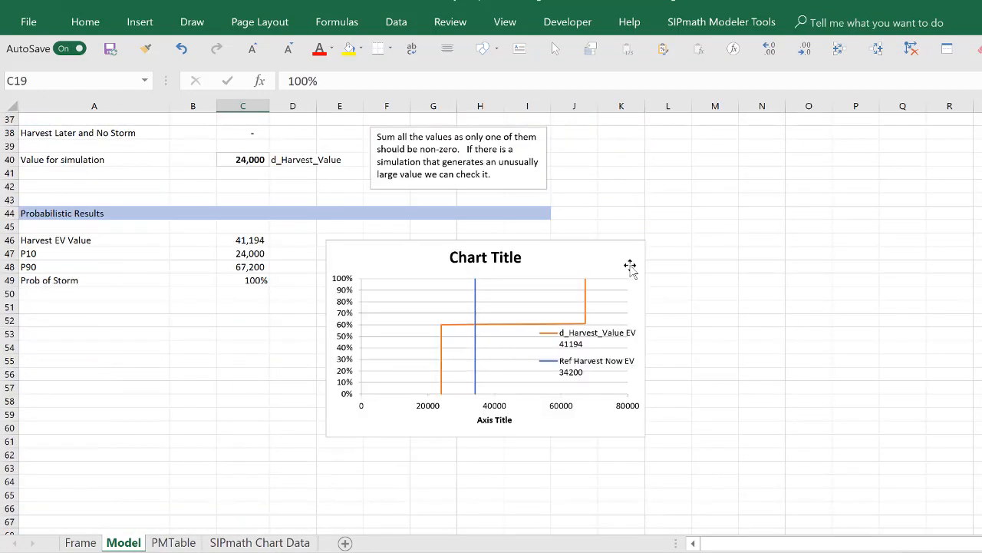
{"action": "left_click", "coordinate": [594, 249]}
{"action": "key", "text": "ctrl+v"}
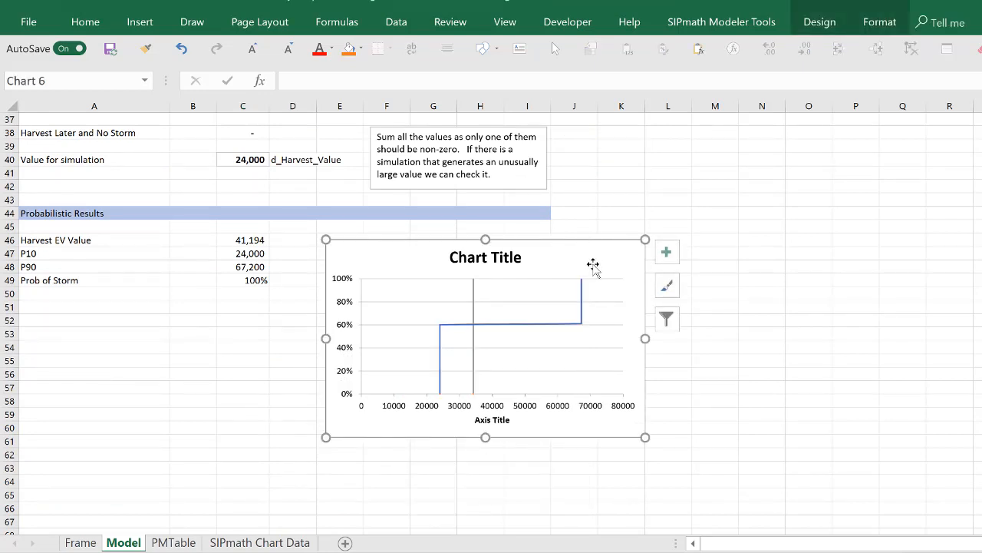
{"action": "left_click", "coordinate": [667, 253]}
{"action": "left_click", "coordinate": [698, 389]}
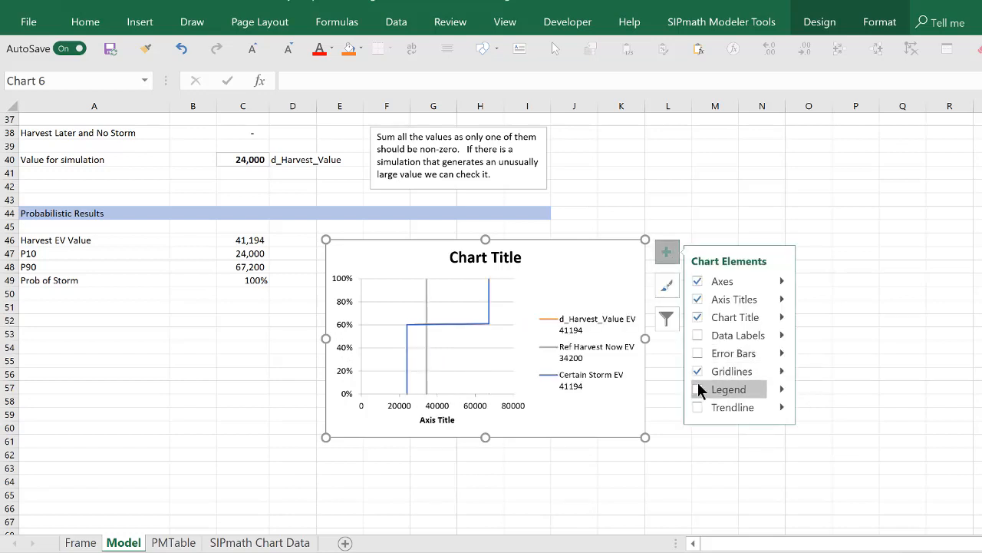
Set the Probability of a Storm in C19 of the Model sheet to 0%
{"action": "scroll", "coordinate": [761, 227], "scroll_direction": "up", "scroll_amount": 6}
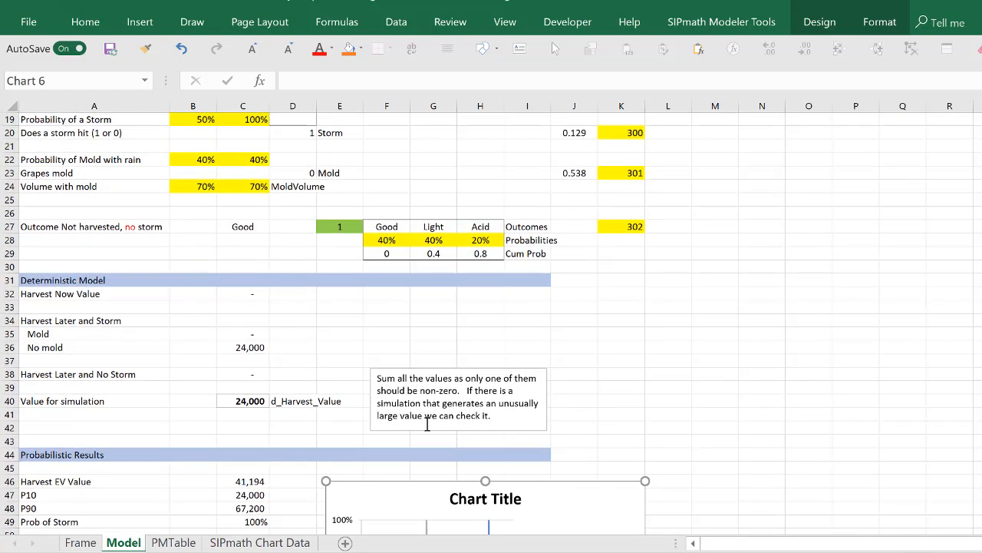
{"action": "scroll", "coordinate": [408, 353], "scroll_direction": "up", "scroll_amount": 3}
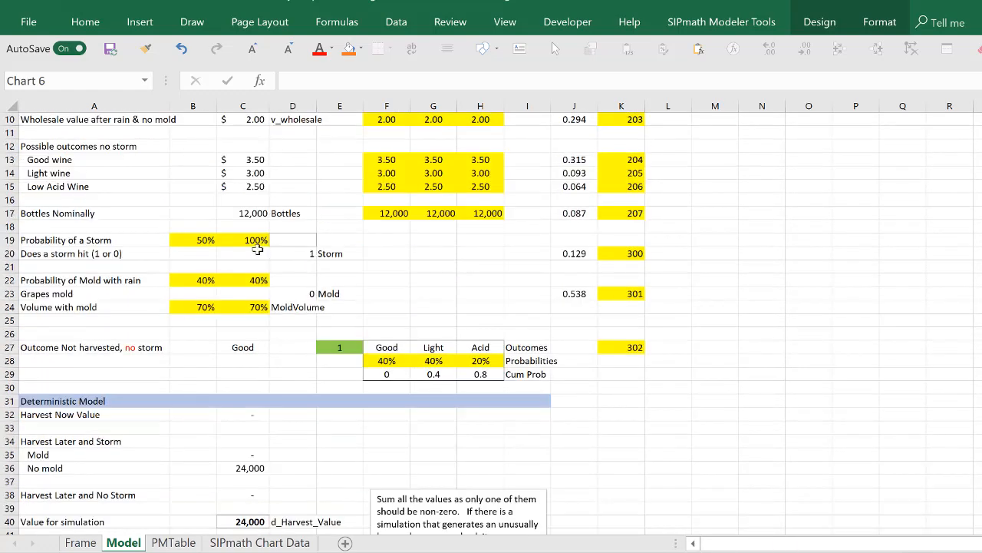
{"action": "left_click", "coordinate": [250, 241]}
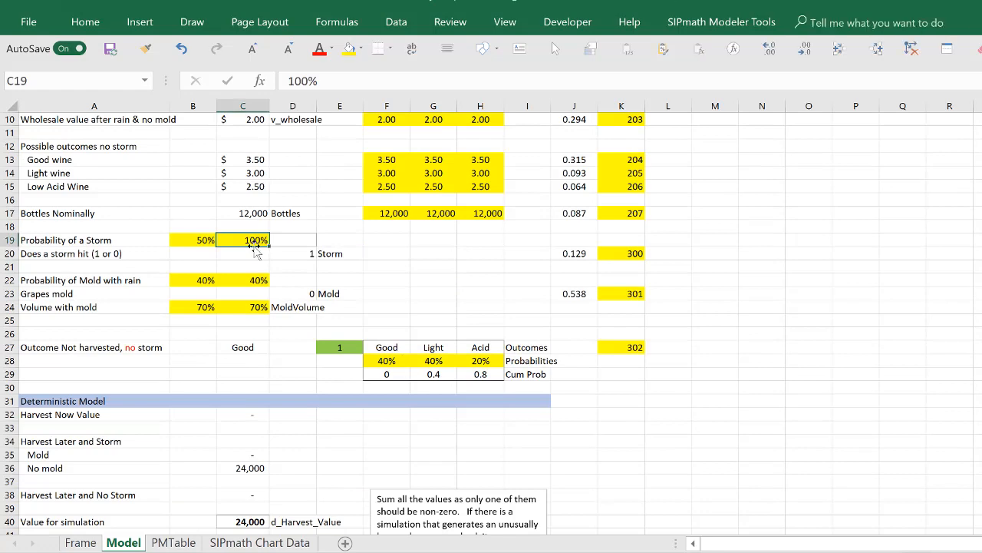
{"action": "type", "text": "0"}
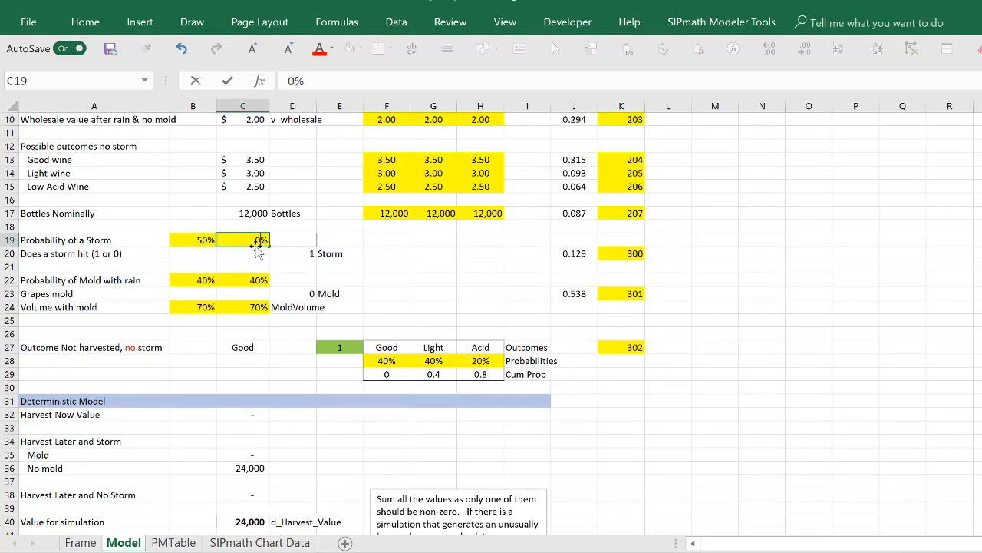
{"action": "key", "text": "Return"}
{"action": "scroll", "coordinate": [685, 405], "scroll_direction": "down", "scroll_amount": 1}
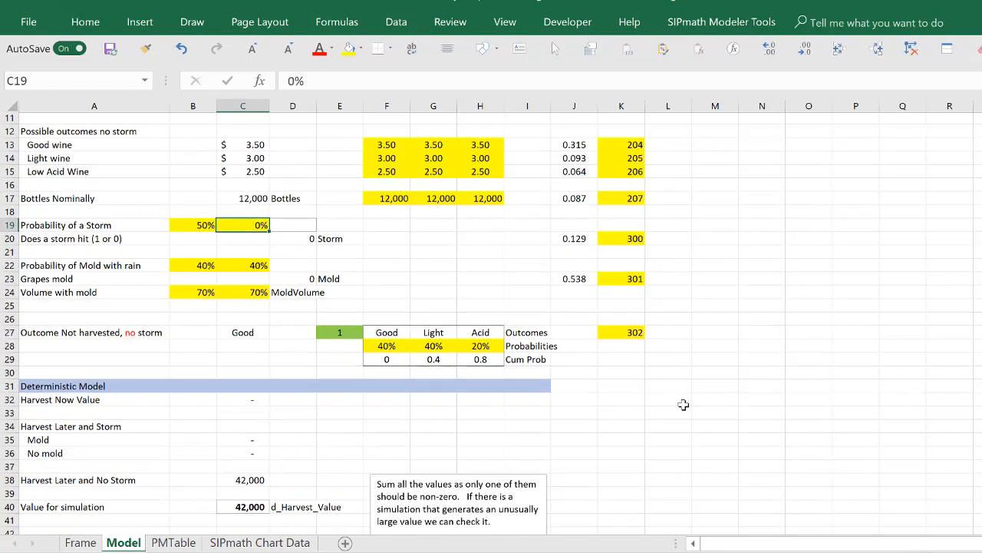